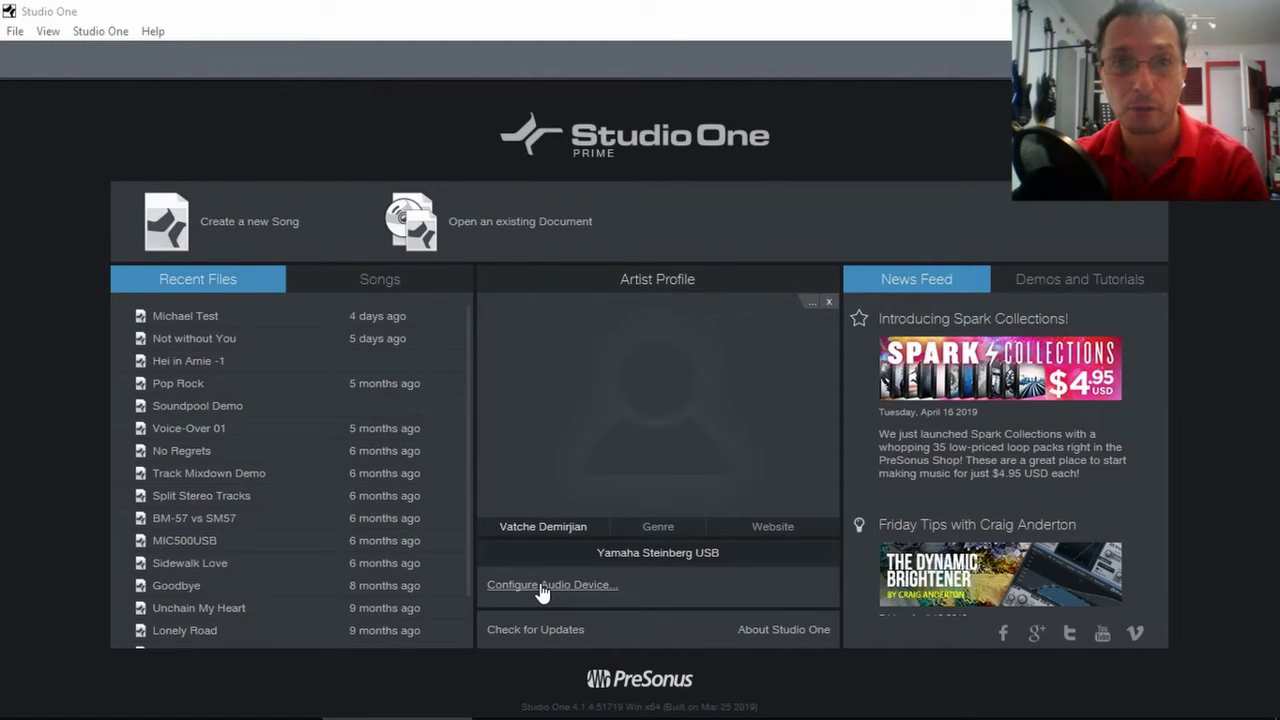
# Open the Add Device dialog from the External Devices page of the audio device settings.
pyautogui.click(541, 590)
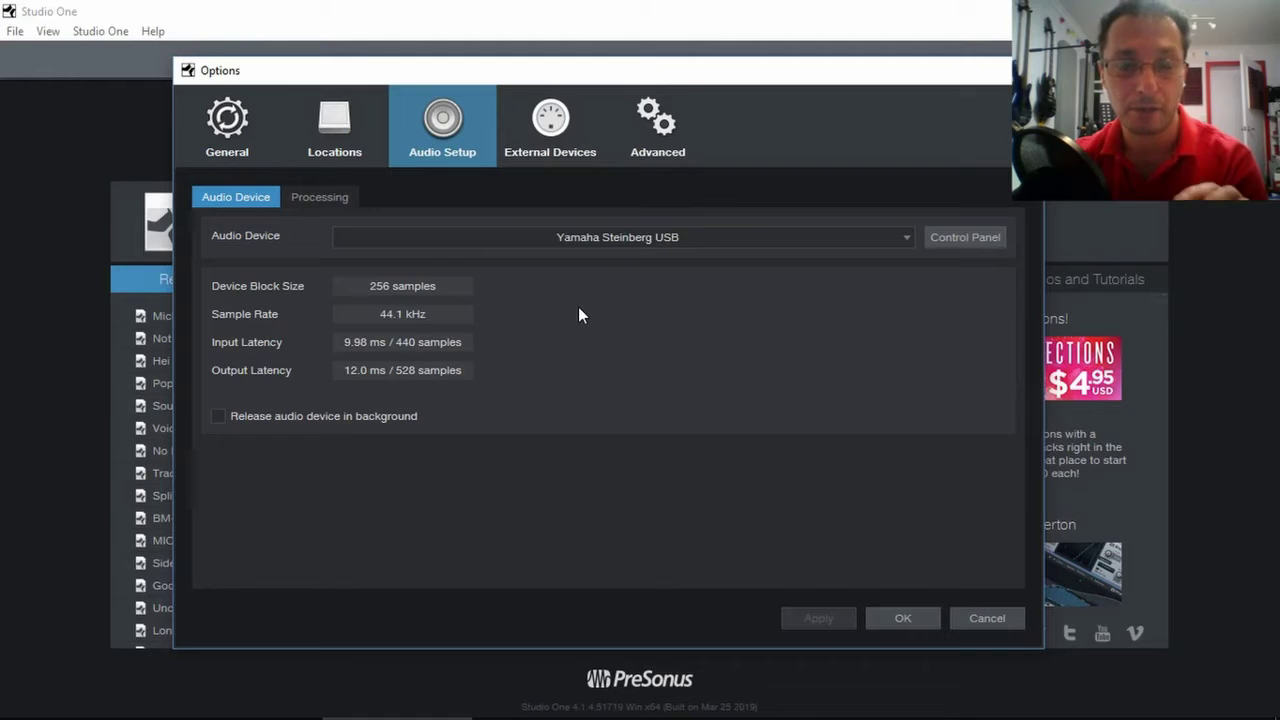
pyautogui.click(557, 124)
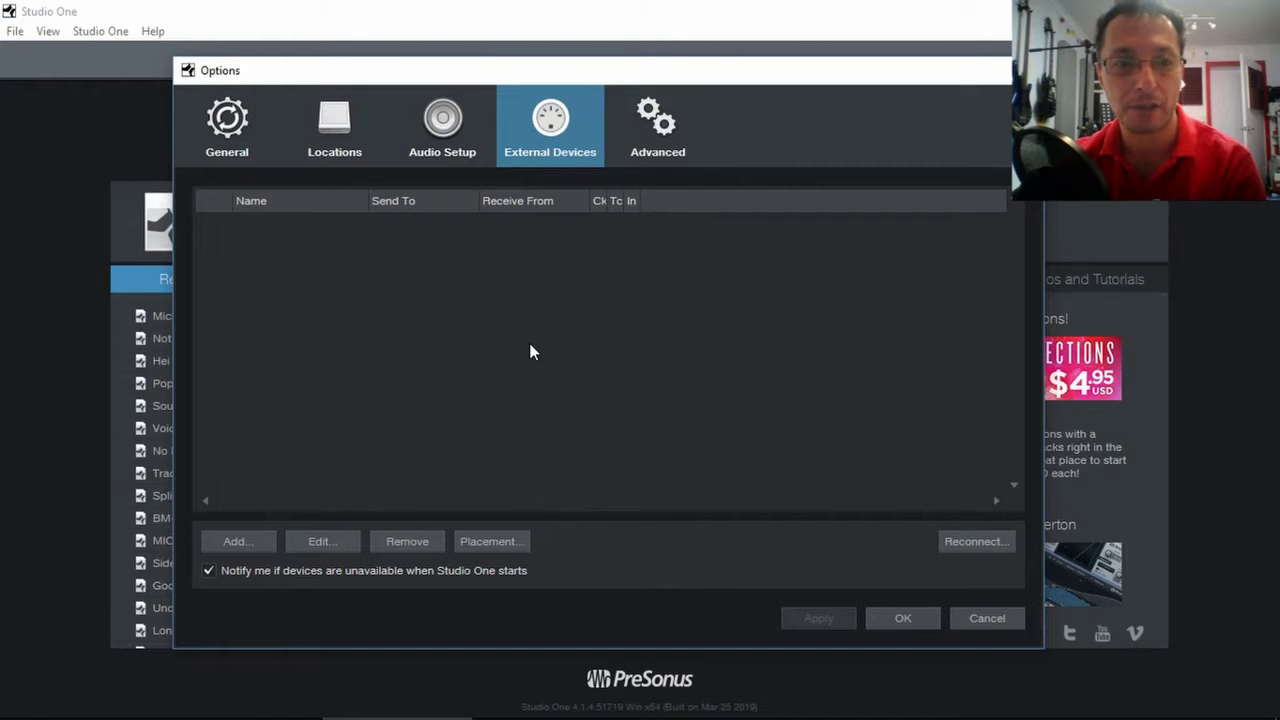
pyautogui.click(238, 541)
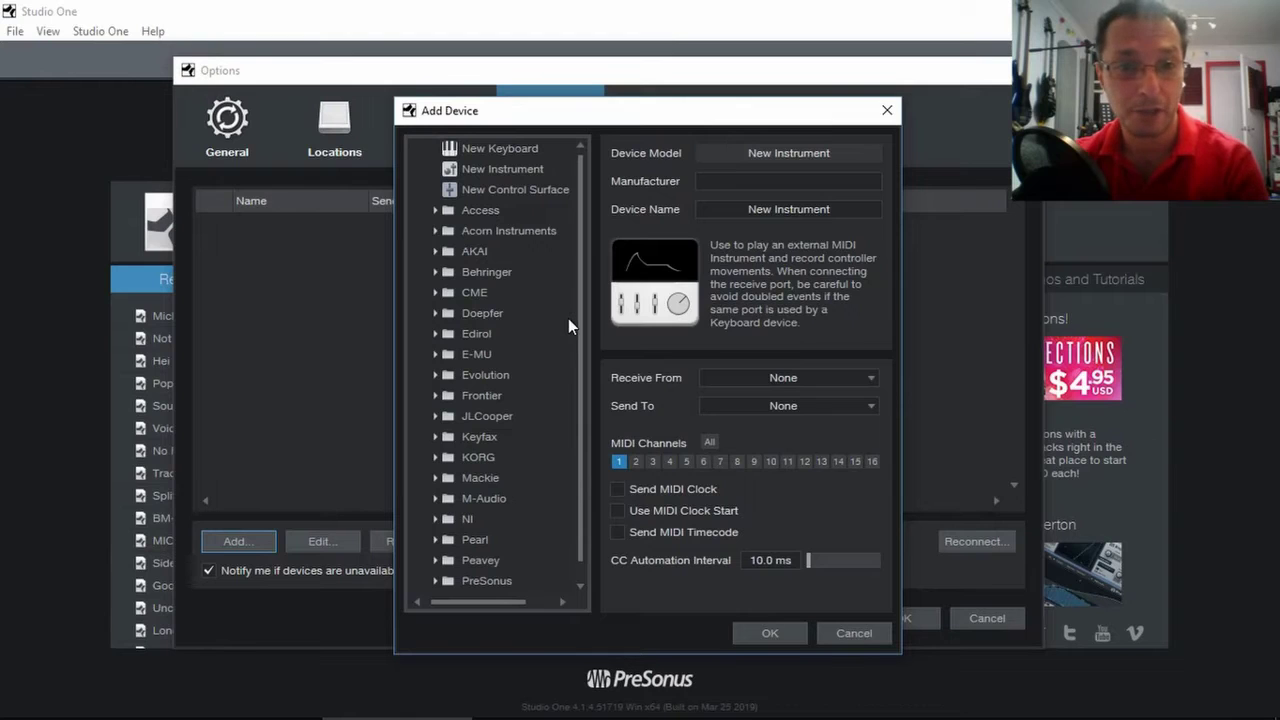
# Choose New Keyboard as the device type, with manufacturer Arturia and device name MiniLab.
pyautogui.moveTo(580, 343); pyautogui.dragTo(577, 289)
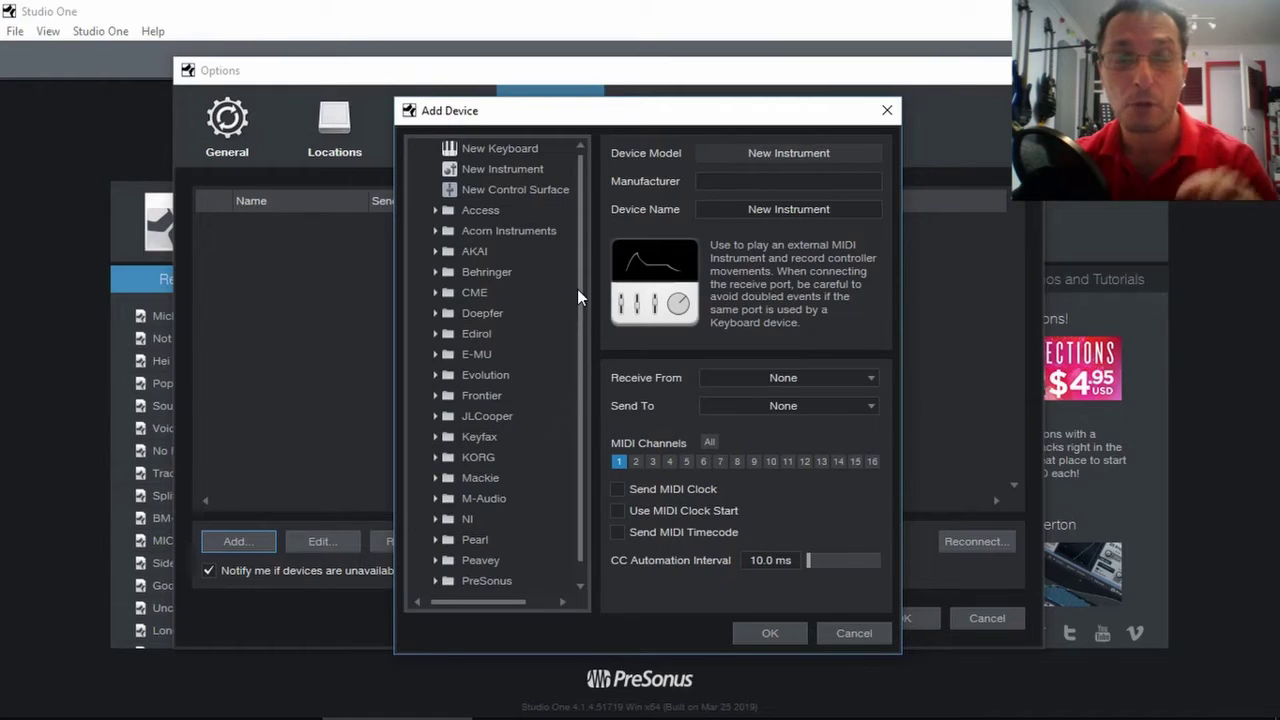
pyautogui.click(490, 150)
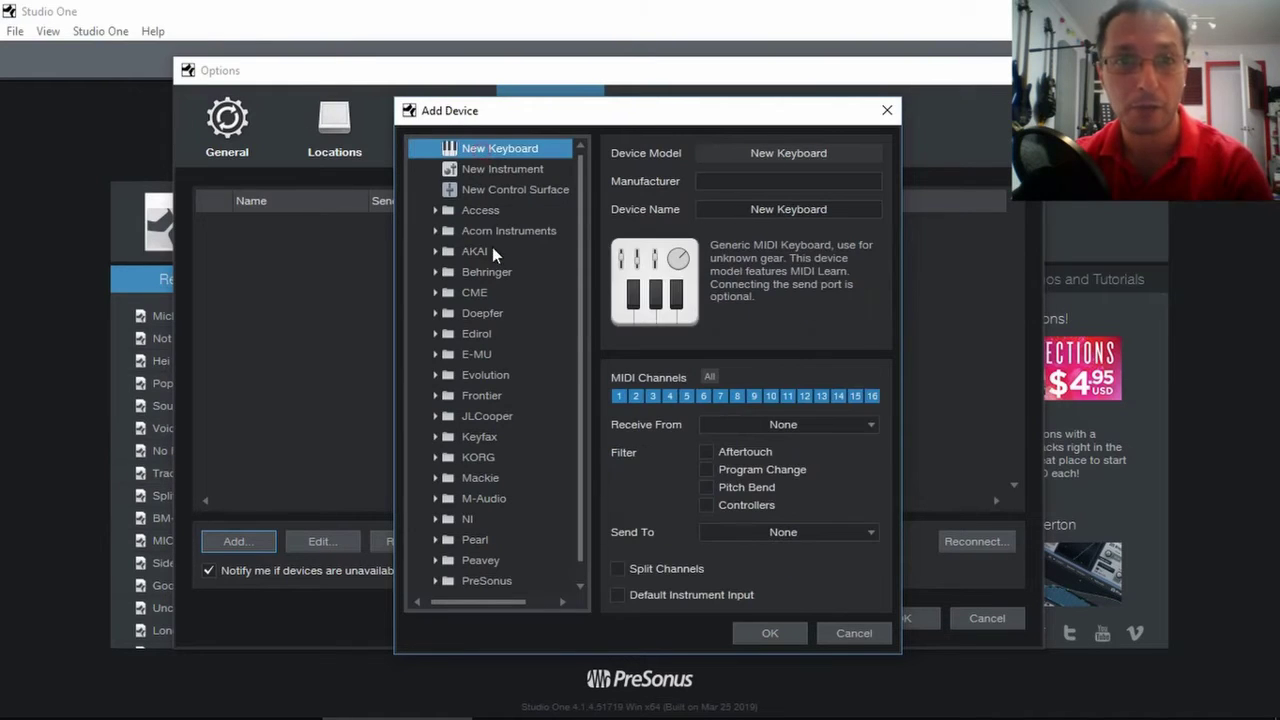
pyautogui.click(789, 178)
pyautogui.write('Arturia')
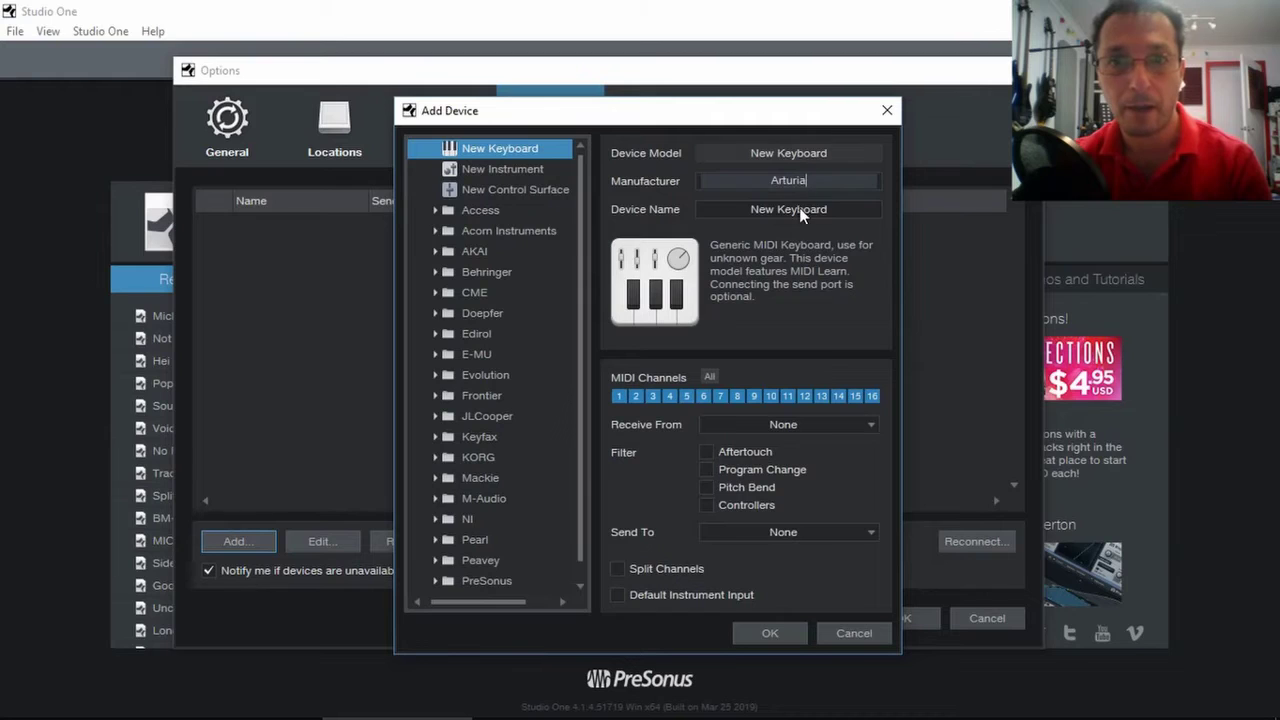
pyautogui.click(799, 212)
pyautogui.write('MI')
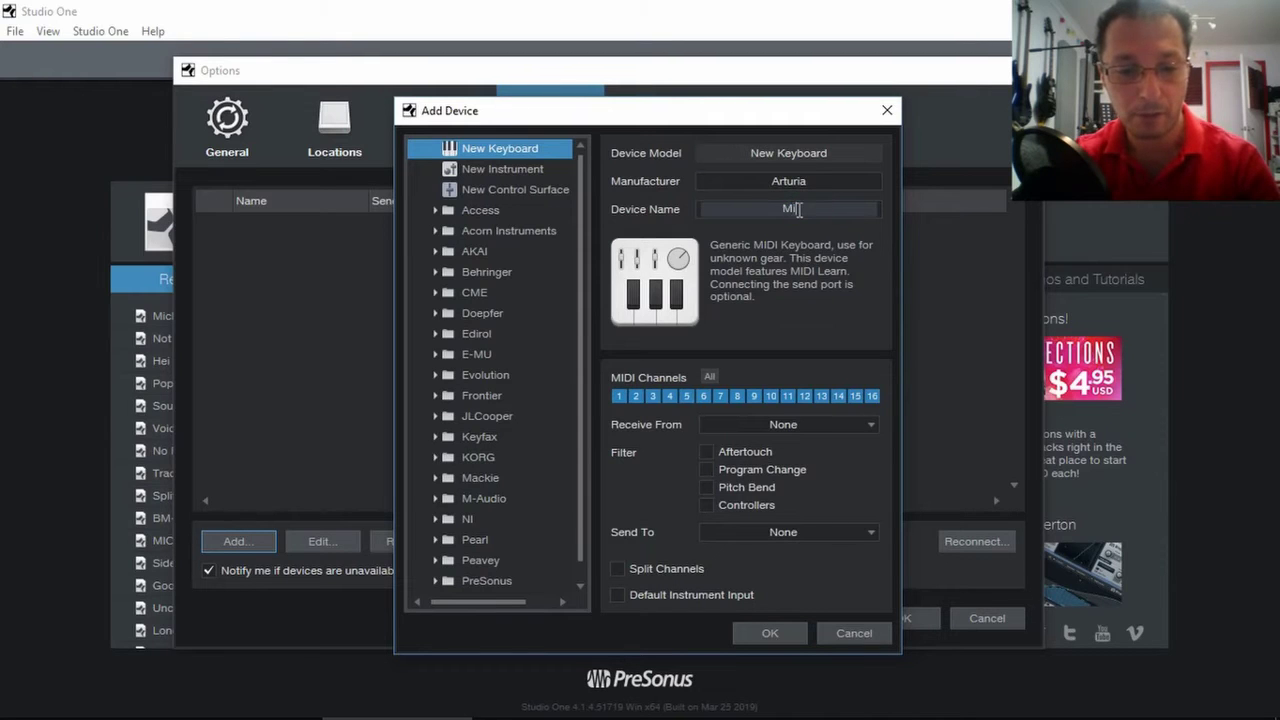
pyautogui.write('niLab')
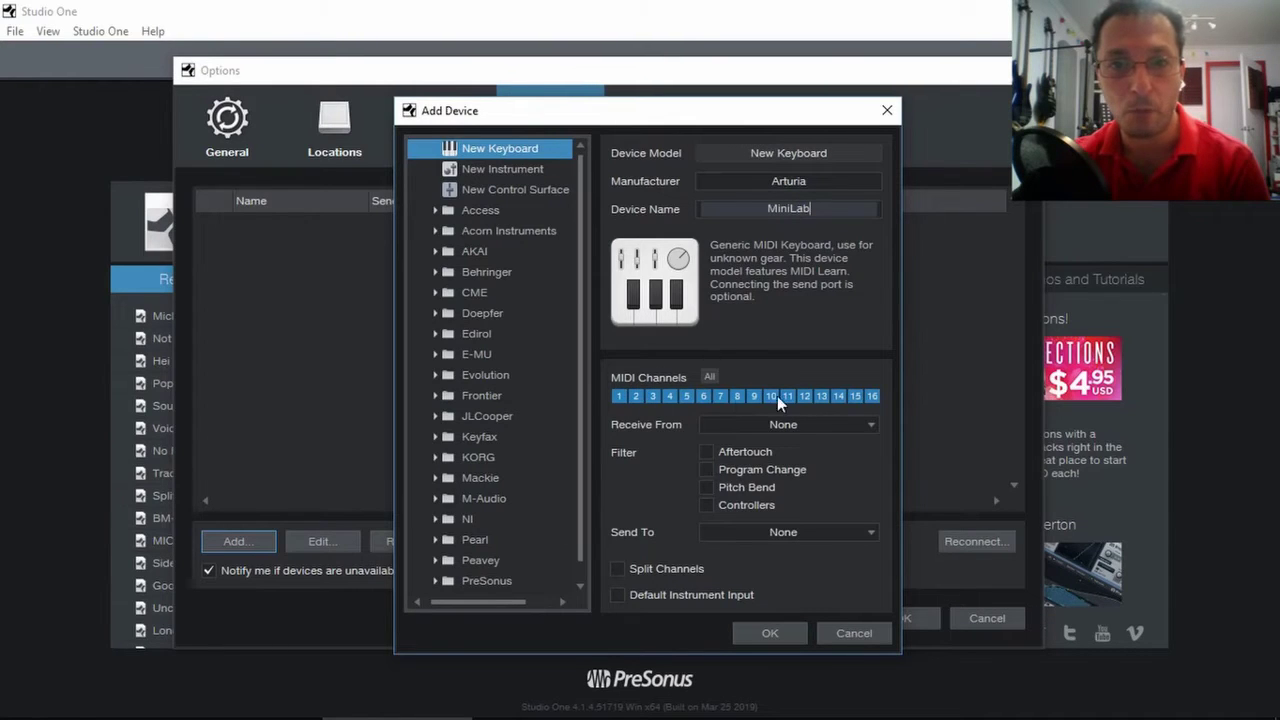
# Route MiniLab to receive from and send to Arturia MINILAB as default instrument input, and add it.
pyautogui.click(808, 425)
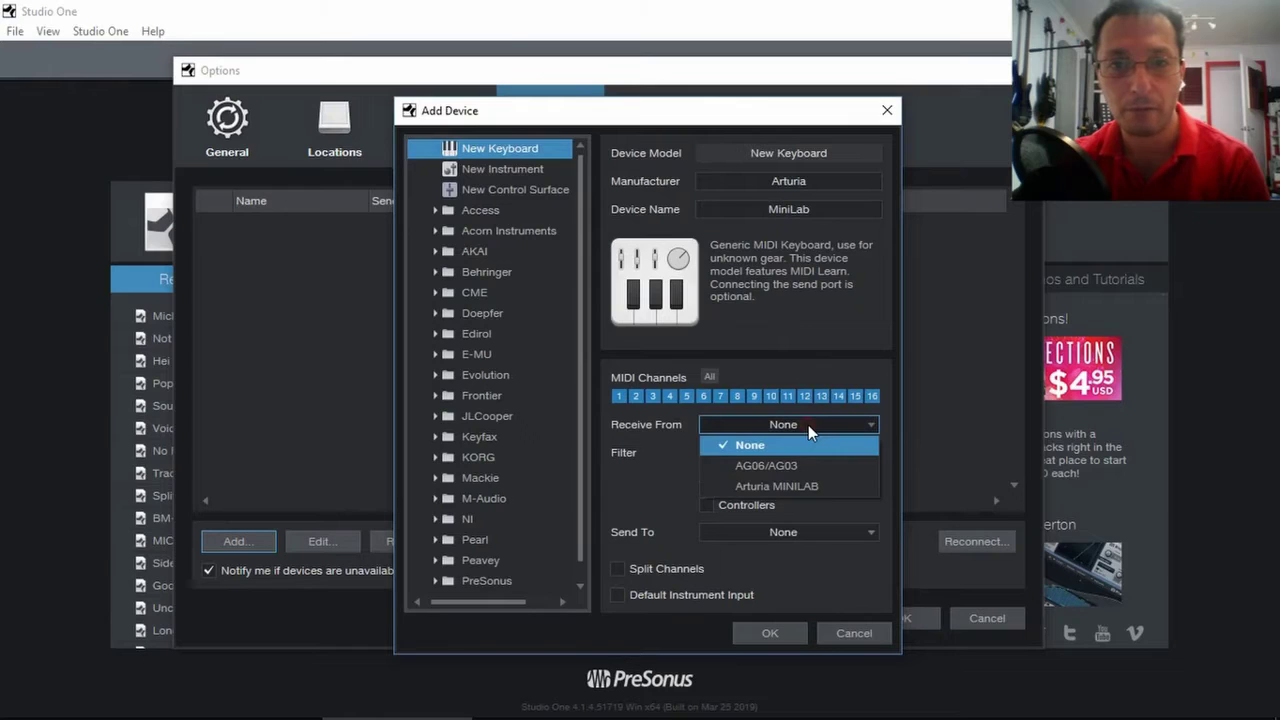
pyautogui.click(810, 487)
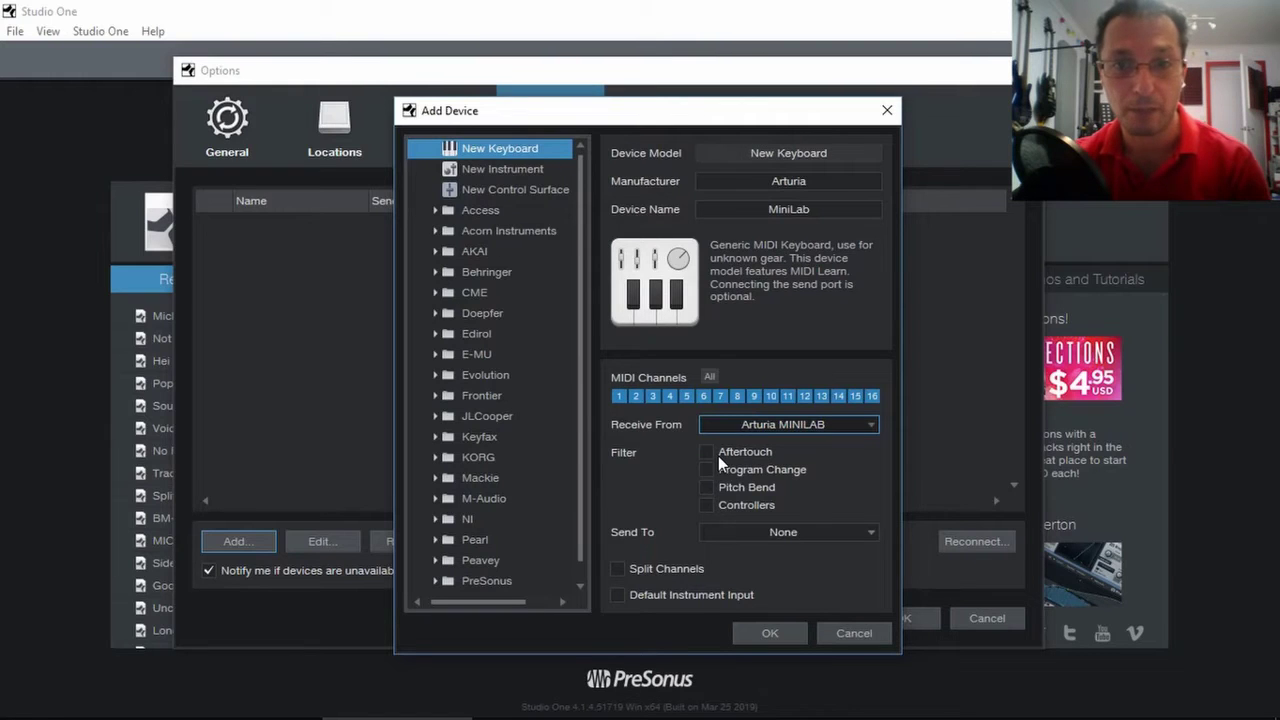
pyautogui.click(788, 532)
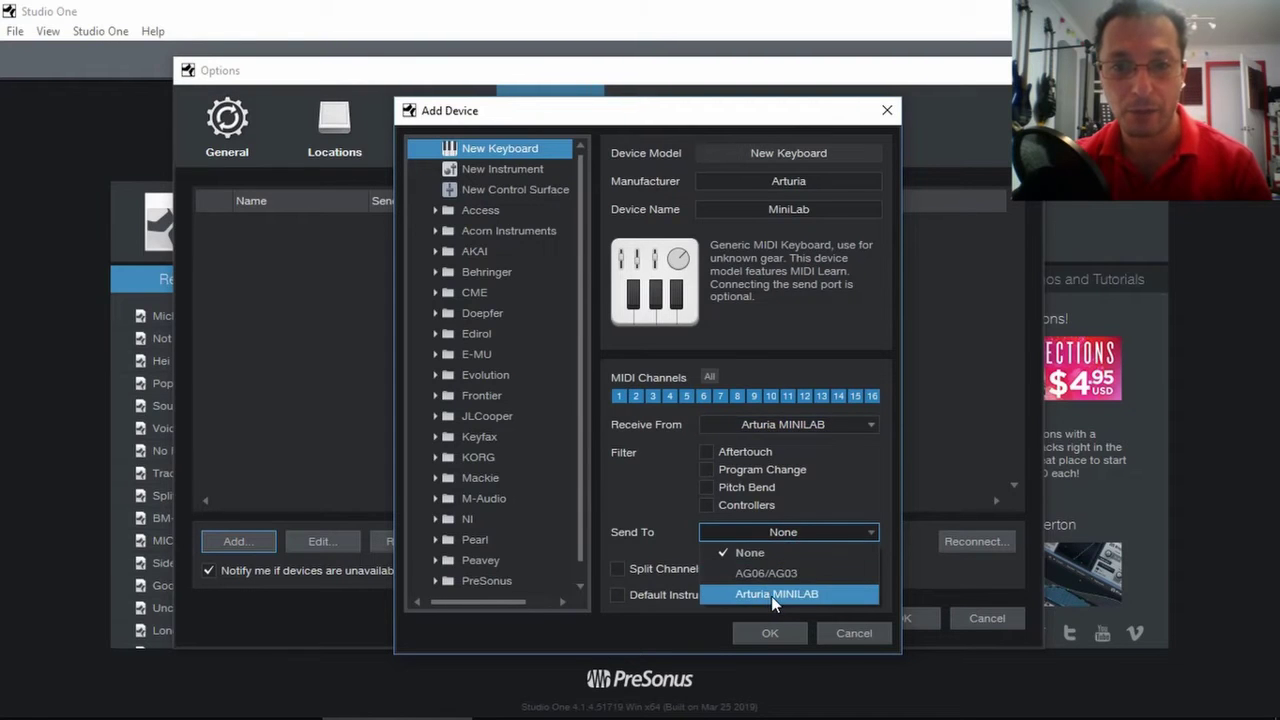
pyautogui.click(771, 596)
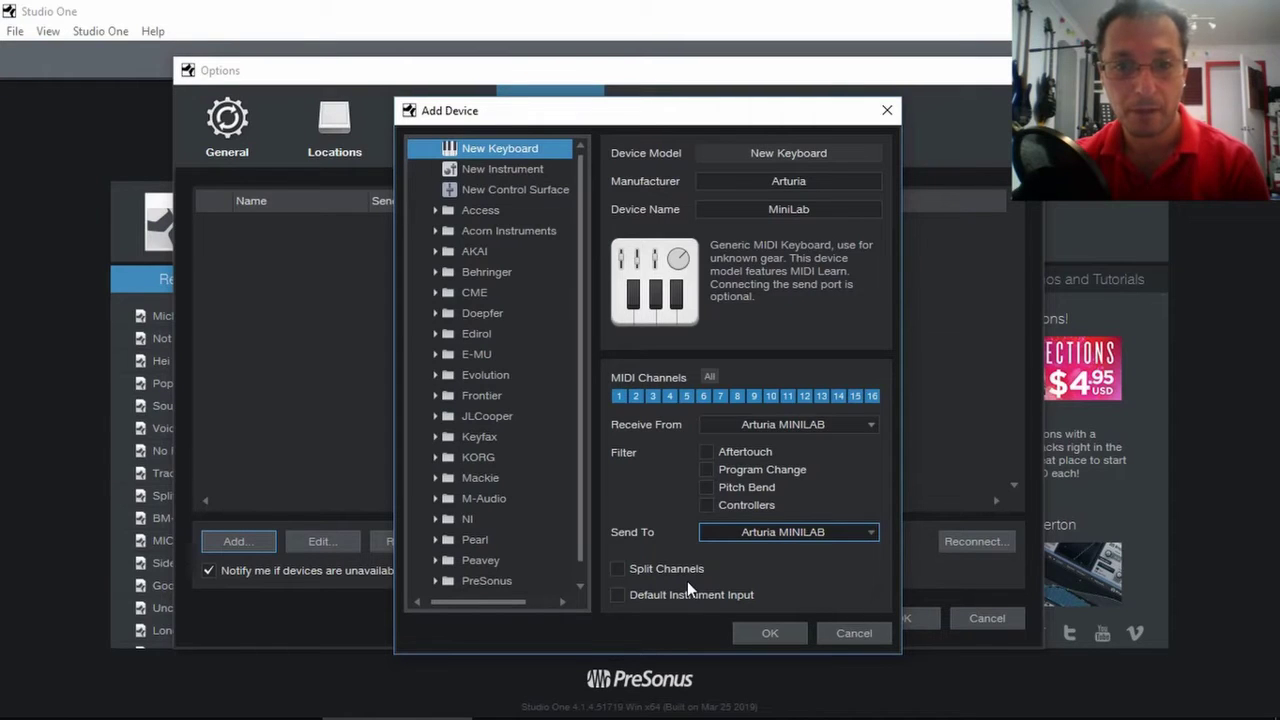
pyautogui.click(662, 596)
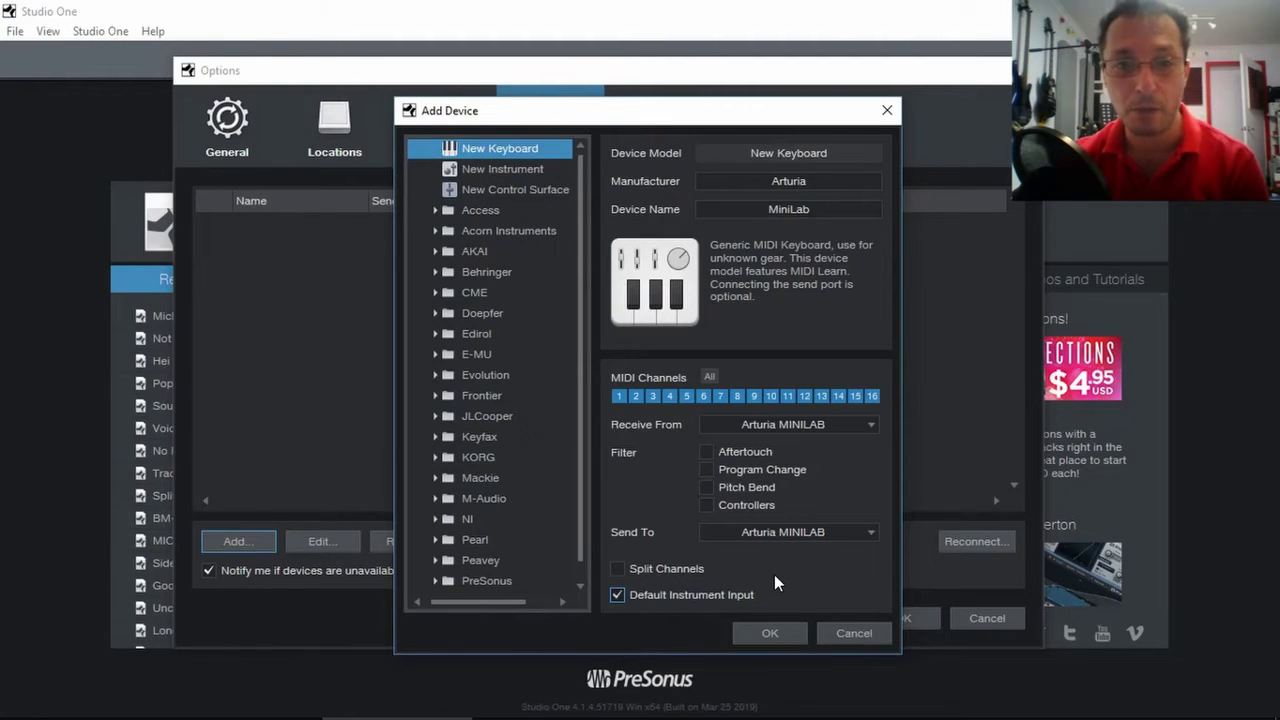
pyautogui.click(770, 633)
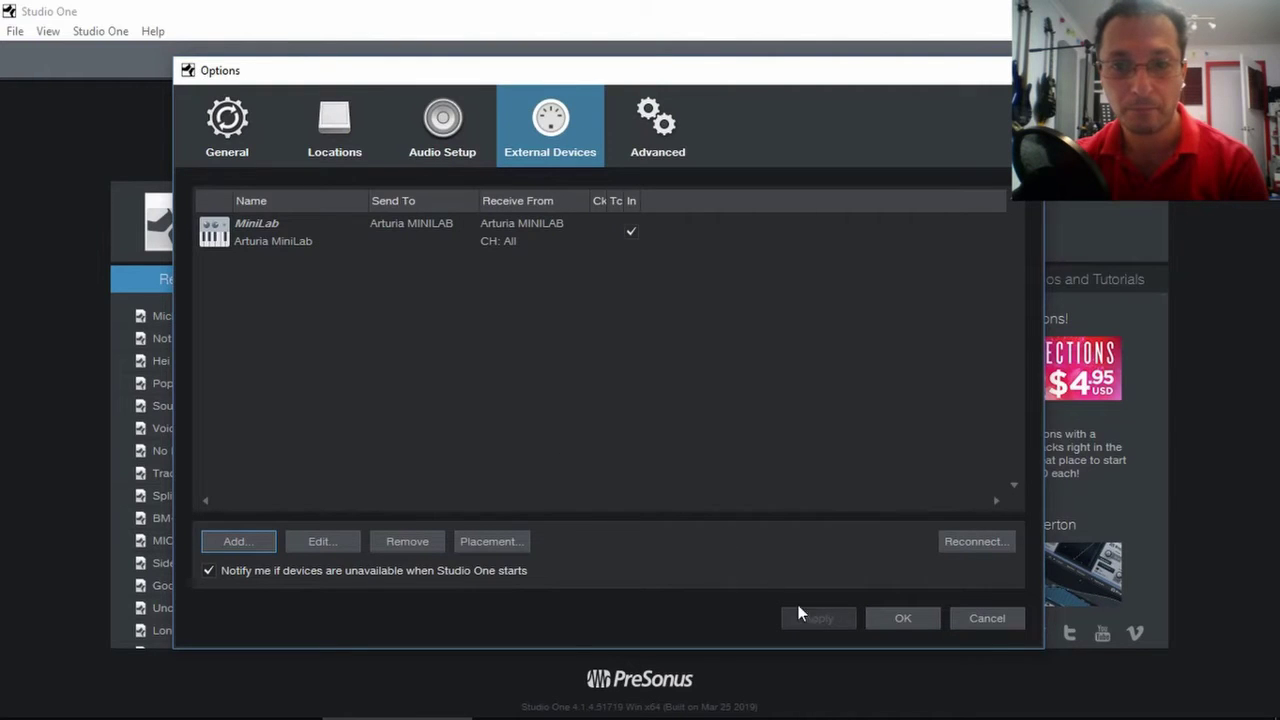
# Close the settings and create a new song titled 'MIDI Kbrd Demo'.
pyautogui.click(904, 618)
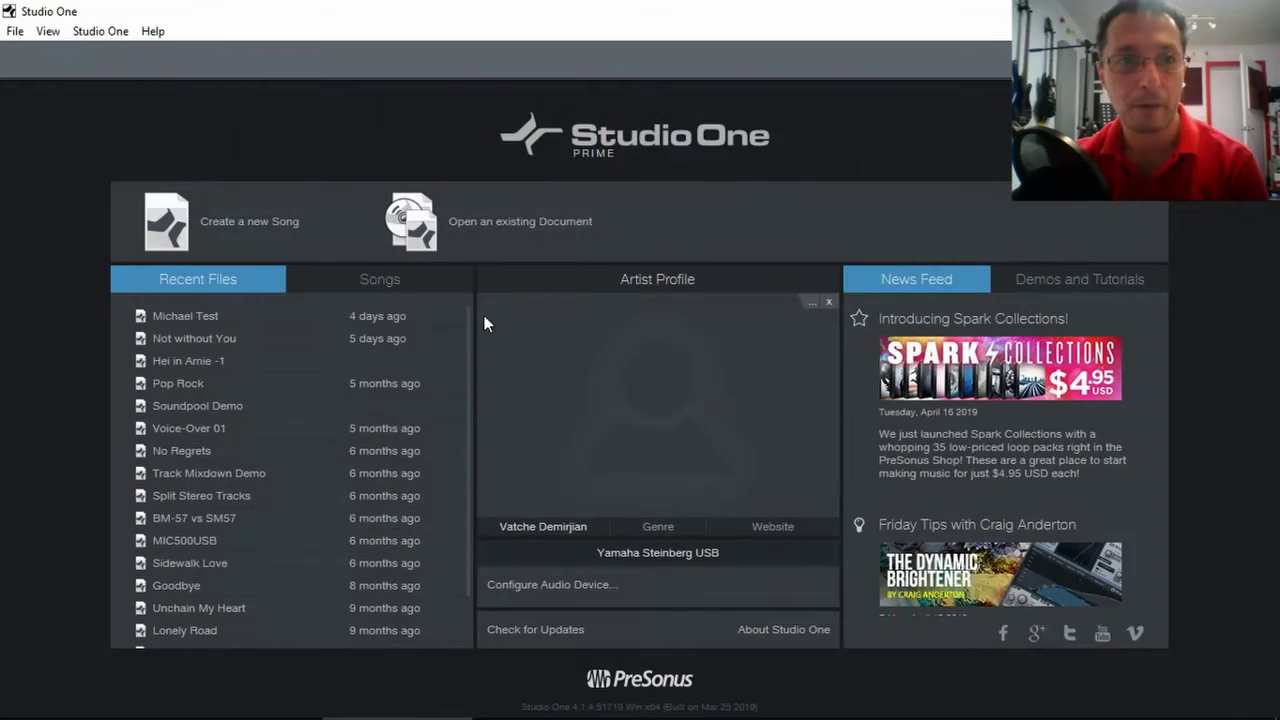
pyautogui.click(258, 222)
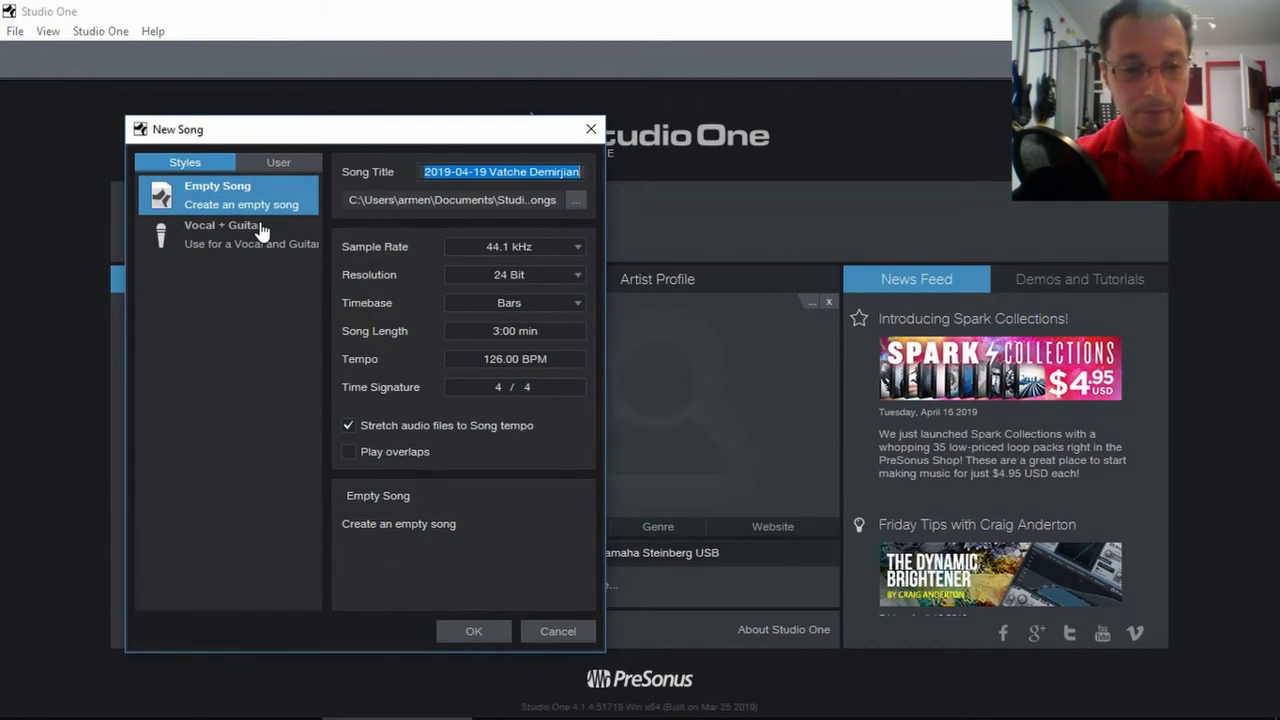
pyautogui.write('MIDI ')
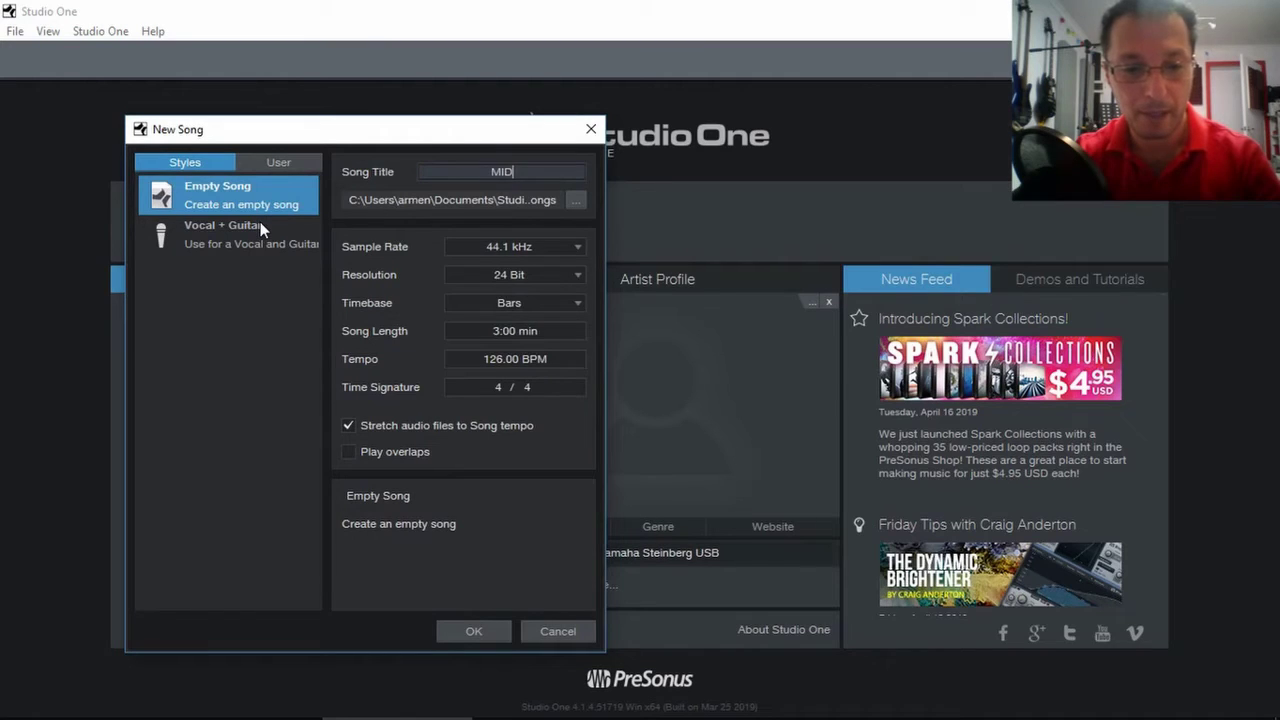
pyautogui.write('Kbrd ')
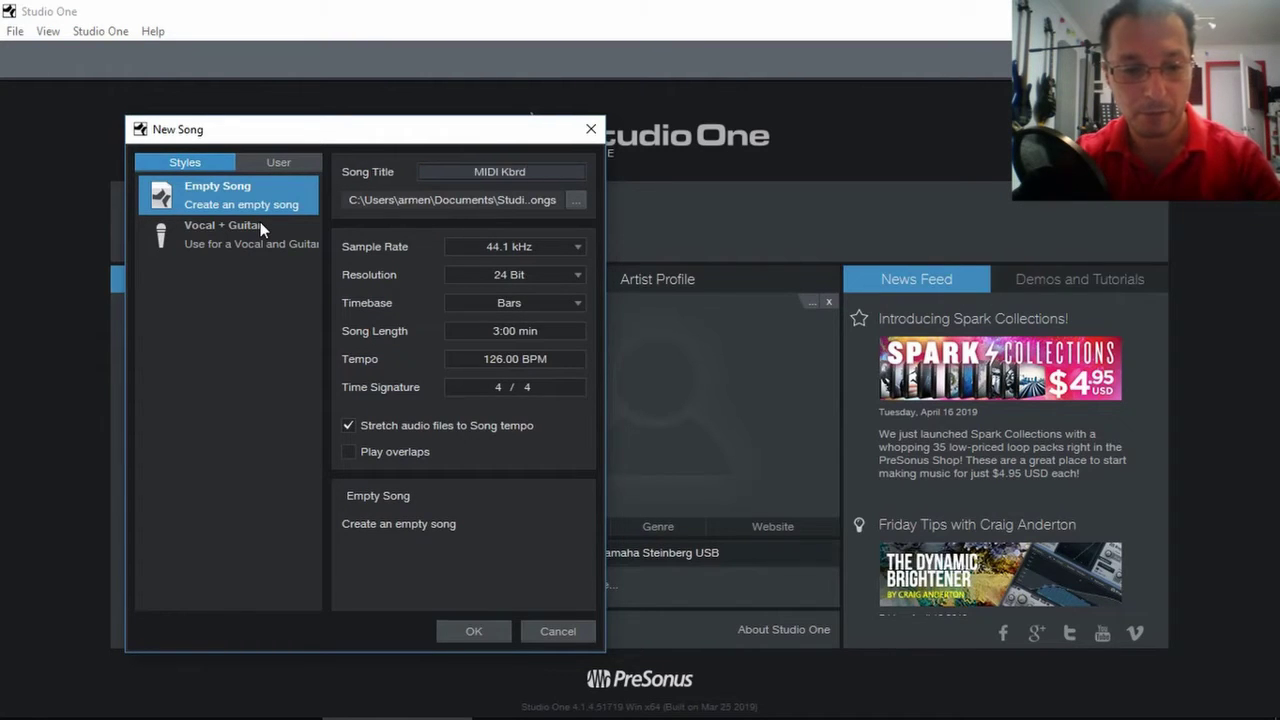
pyautogui.write('Demo')
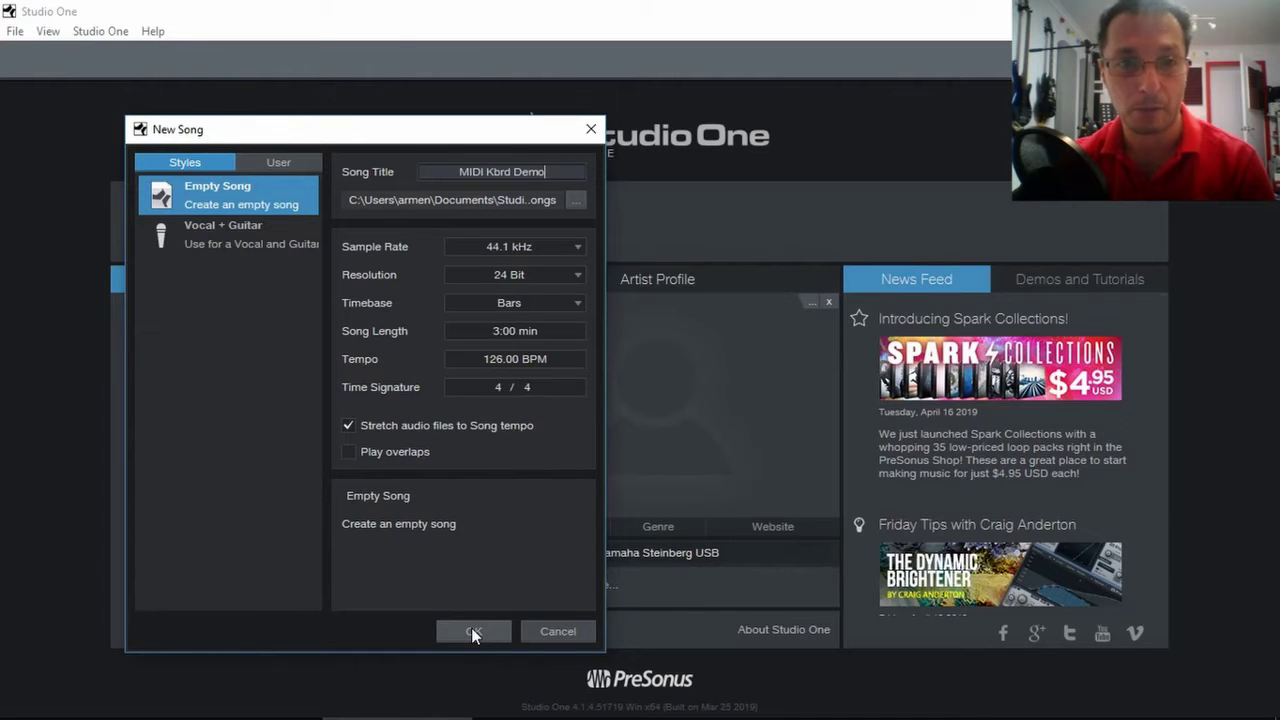
pyautogui.click(473, 631)
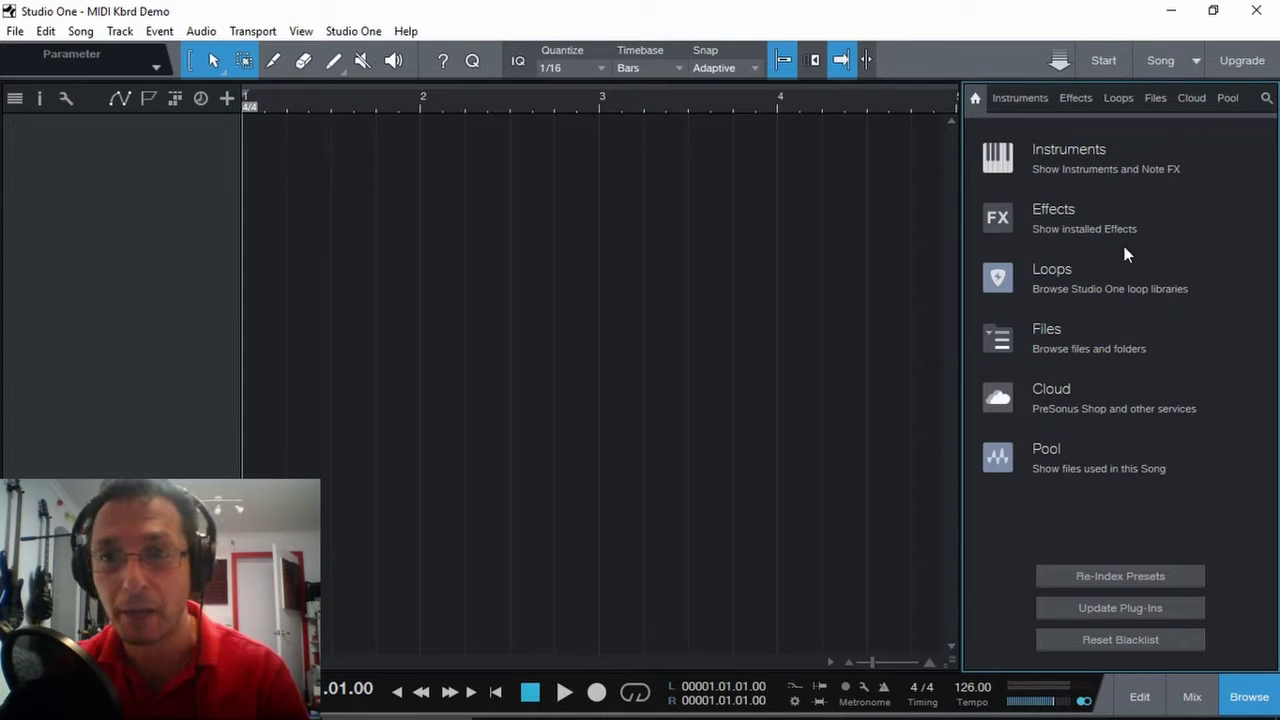
# Show the Browser's Instruments list so the PreSonus Presence instrument is visible.
pyautogui.click(998, 160)
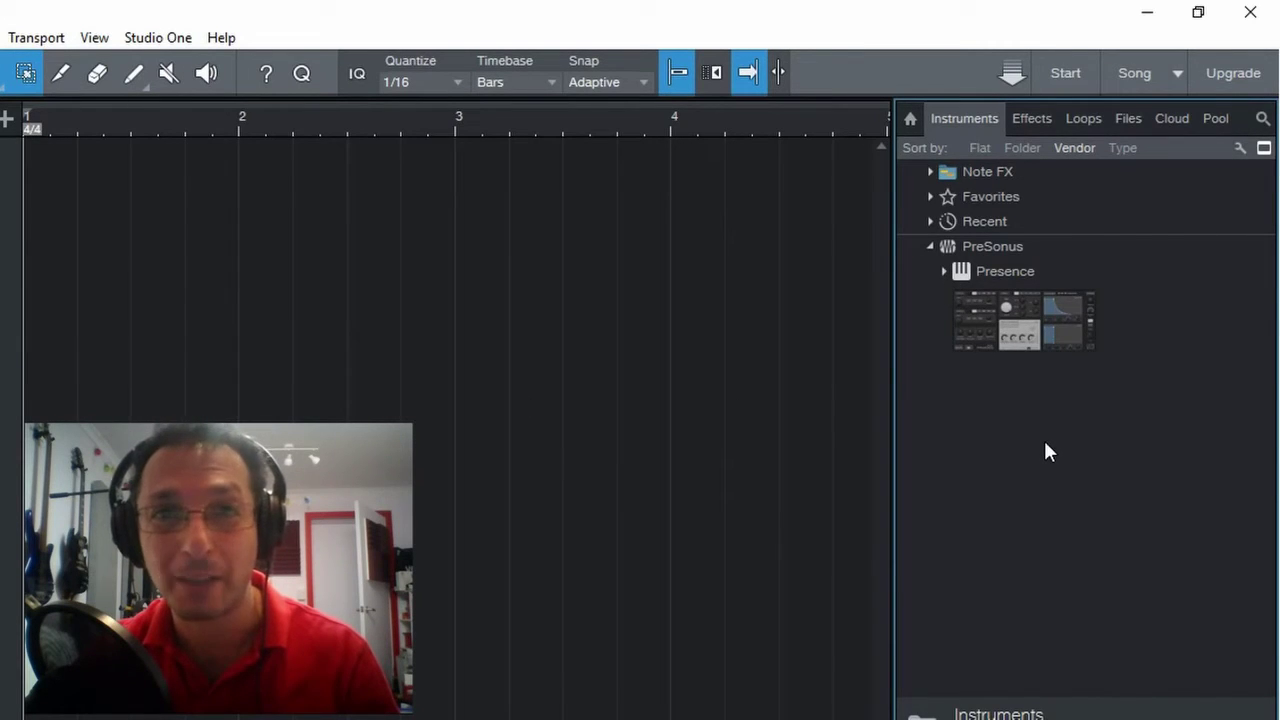
# Expand Presence > Artist Instruments > Drum Kits and select the Basic Kit preset.
pyautogui.click(943, 270)
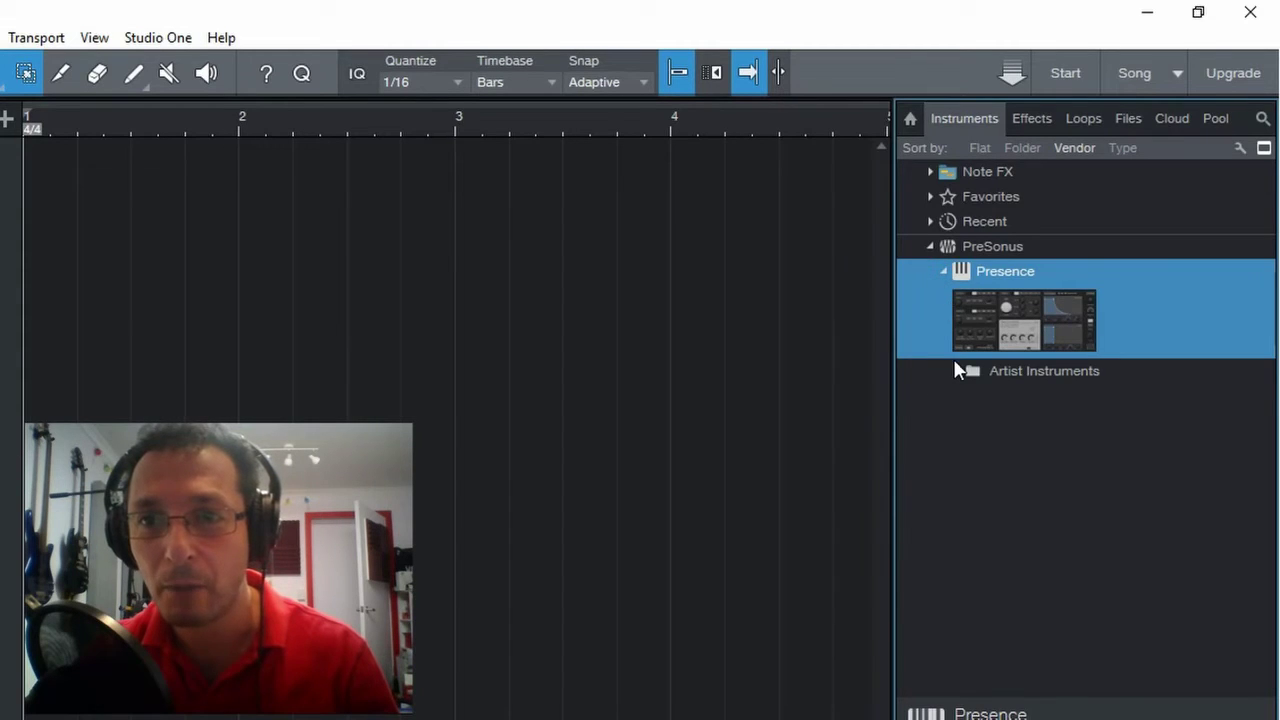
pyautogui.click(956, 371)
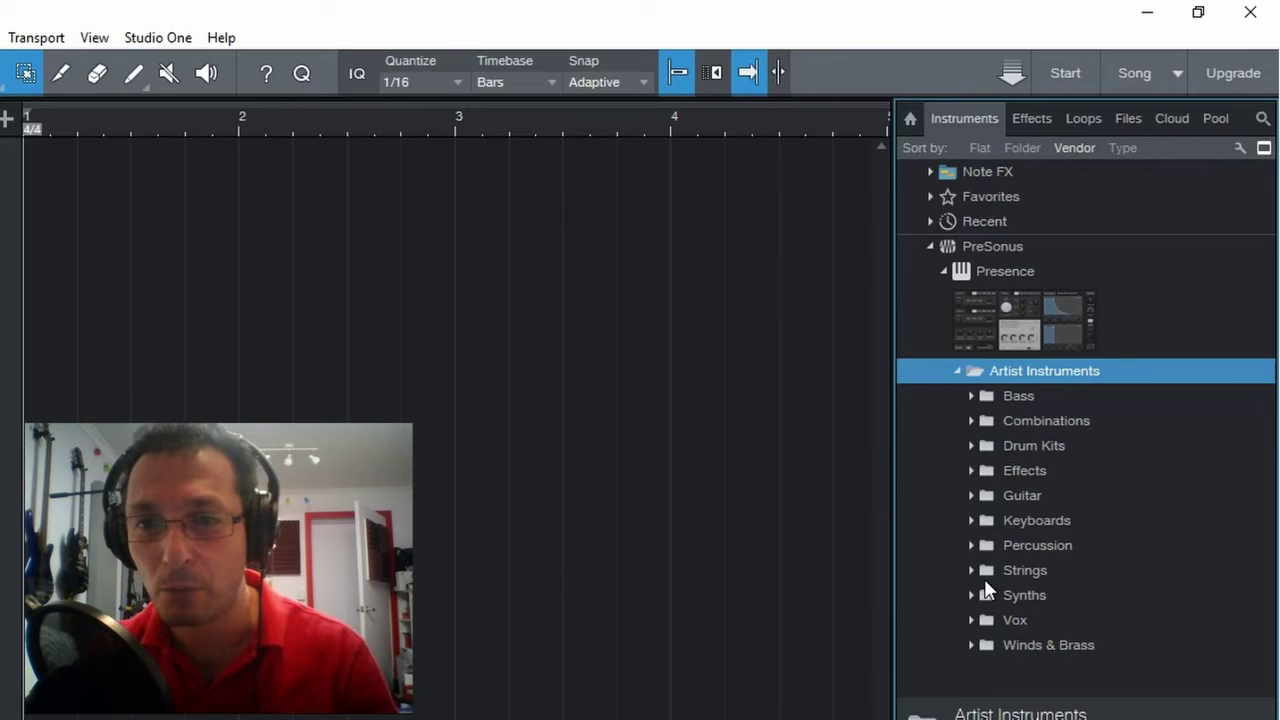
pyautogui.click(970, 445)
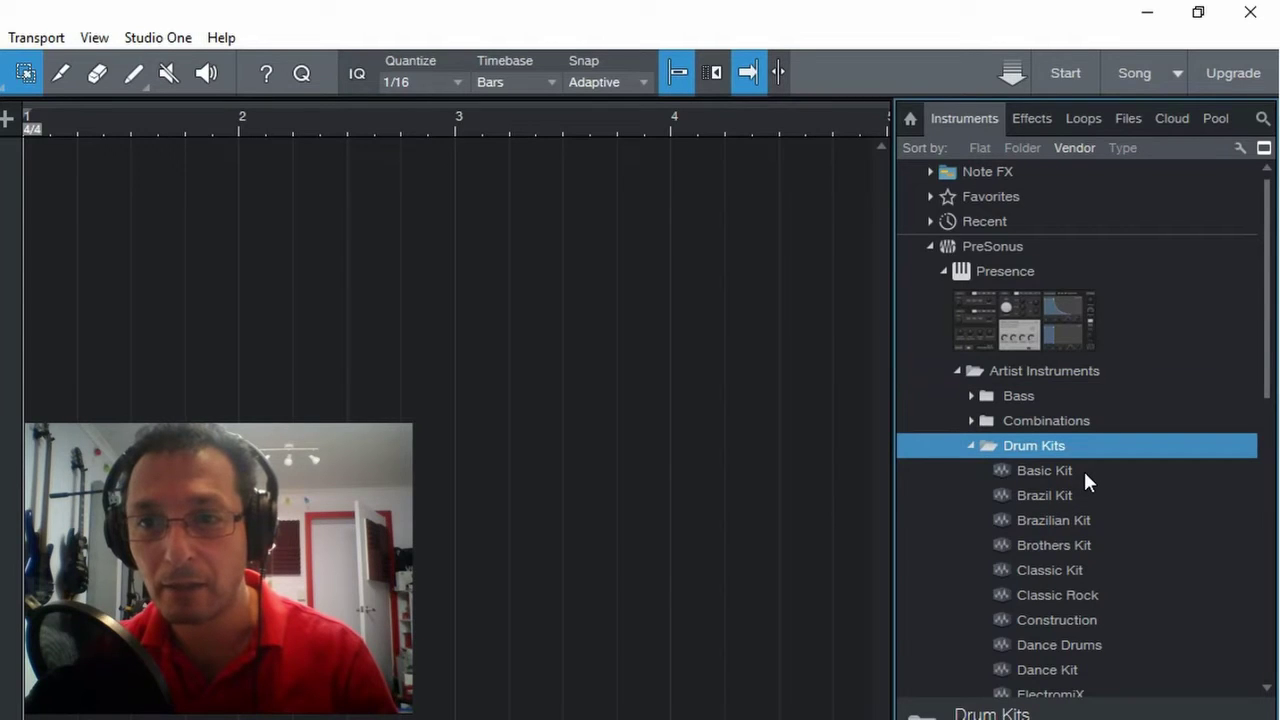
pyautogui.scroll(-3, 1083, 468)
pyautogui.scroll(-4, 1083, 468)
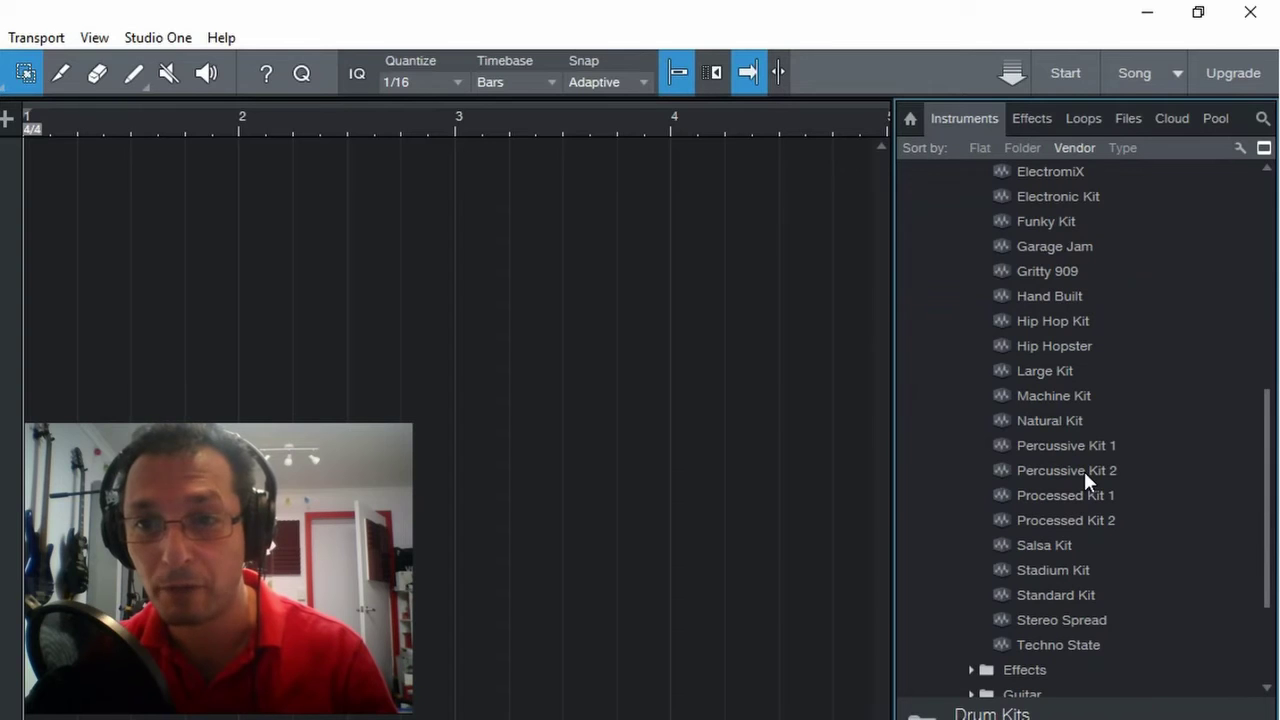
pyautogui.scroll(5, 1084, 471)
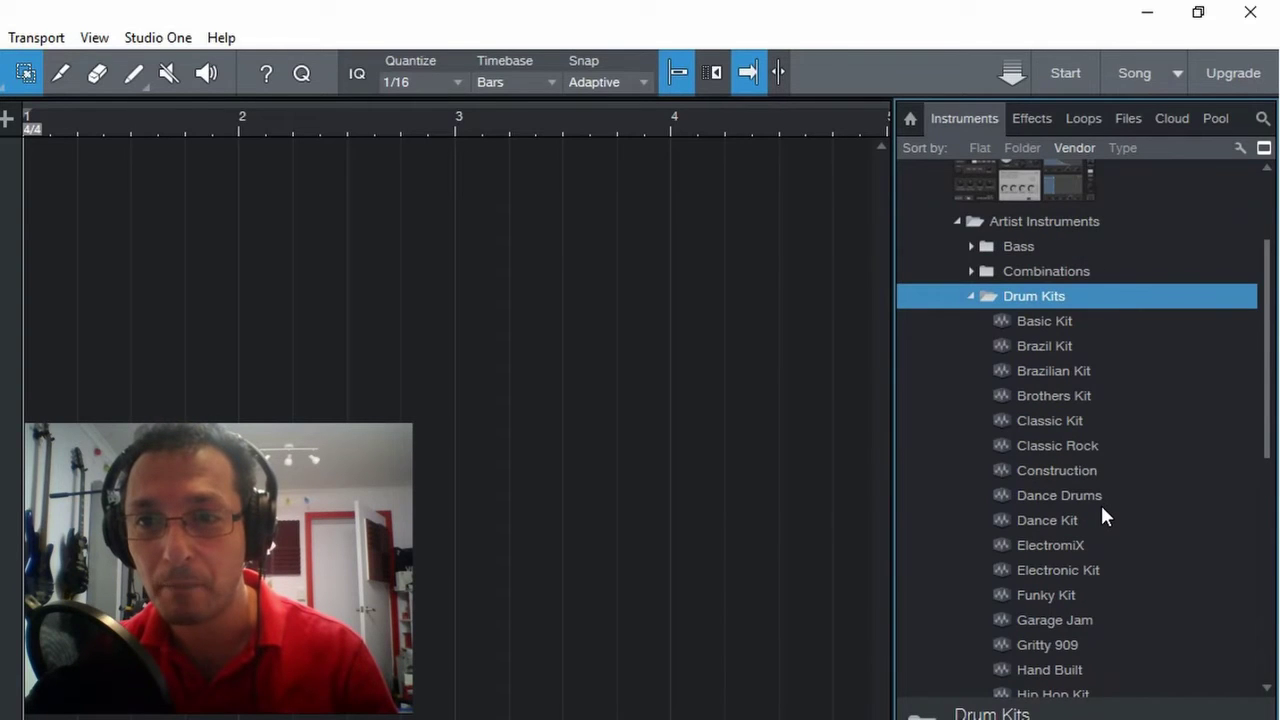
pyautogui.scroll(2, 1104, 515)
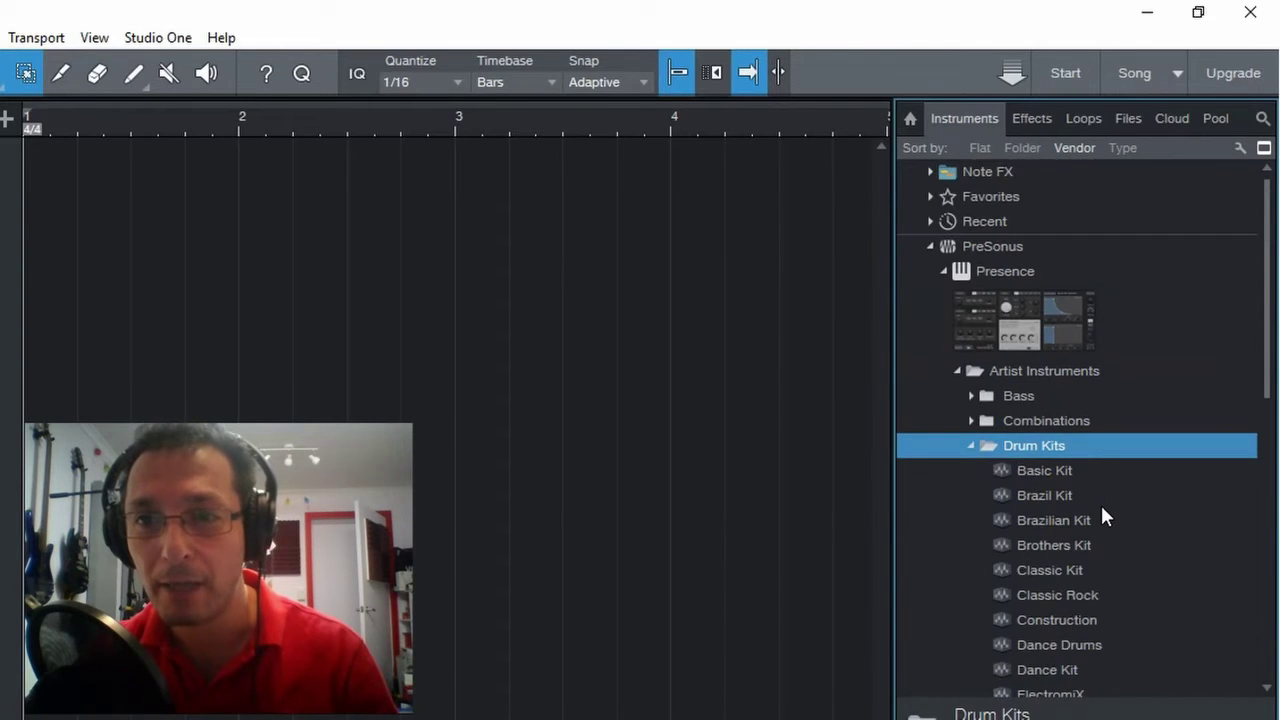
pyautogui.click(1045, 469)
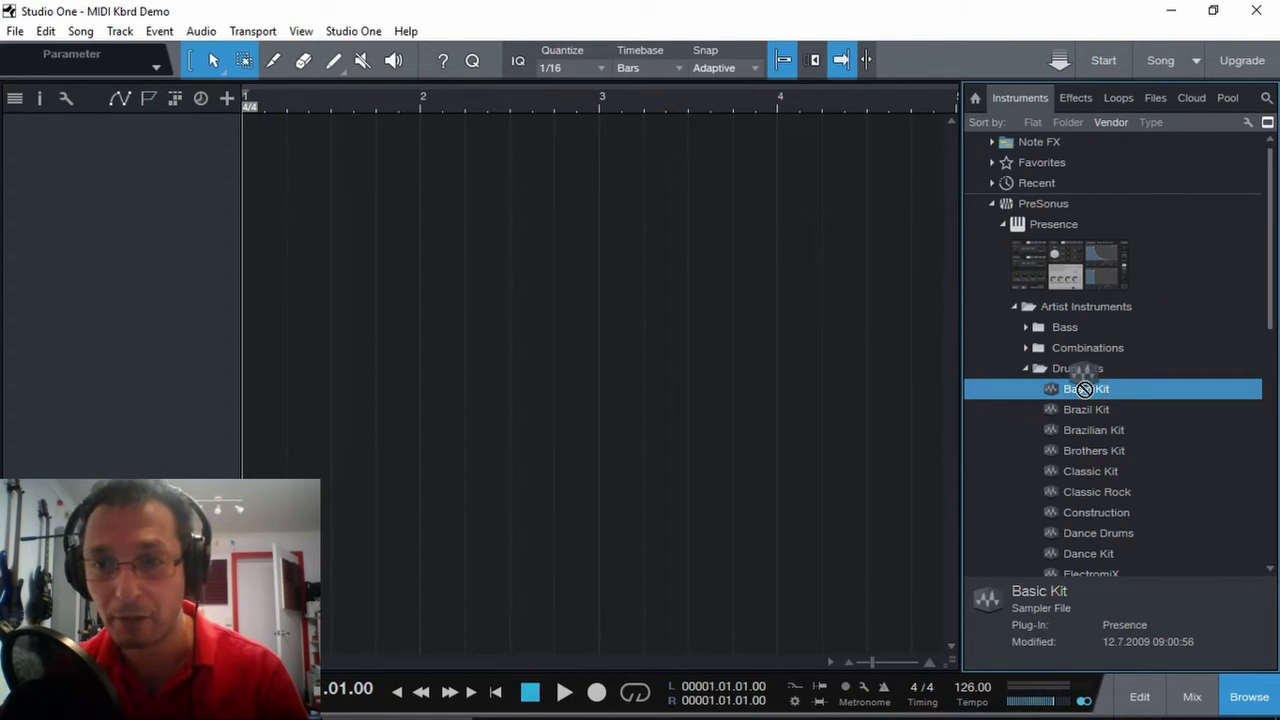
# Drag Basic Kit into the arrangement to create a Presence track and play some drum notes.
pyautogui.moveTo(1085, 389); pyautogui.dragTo(123, 147)
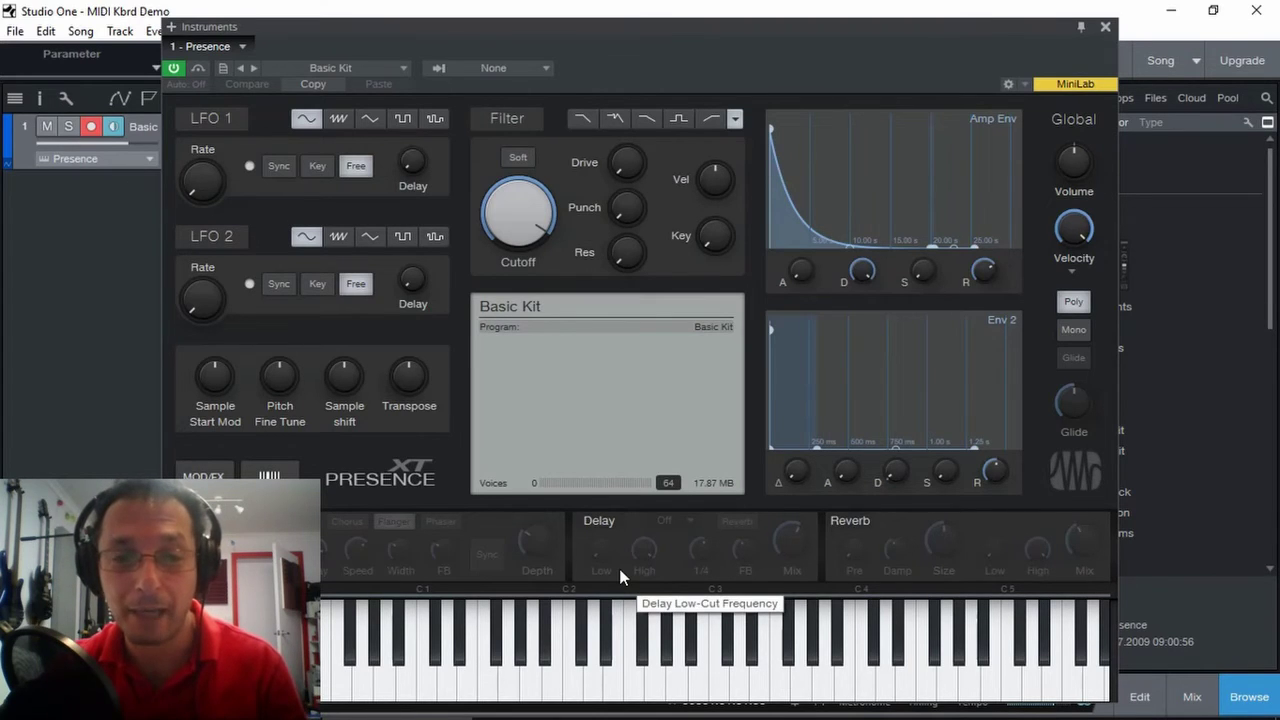
pyautogui.click(601, 681)
pyautogui.click(540, 676)
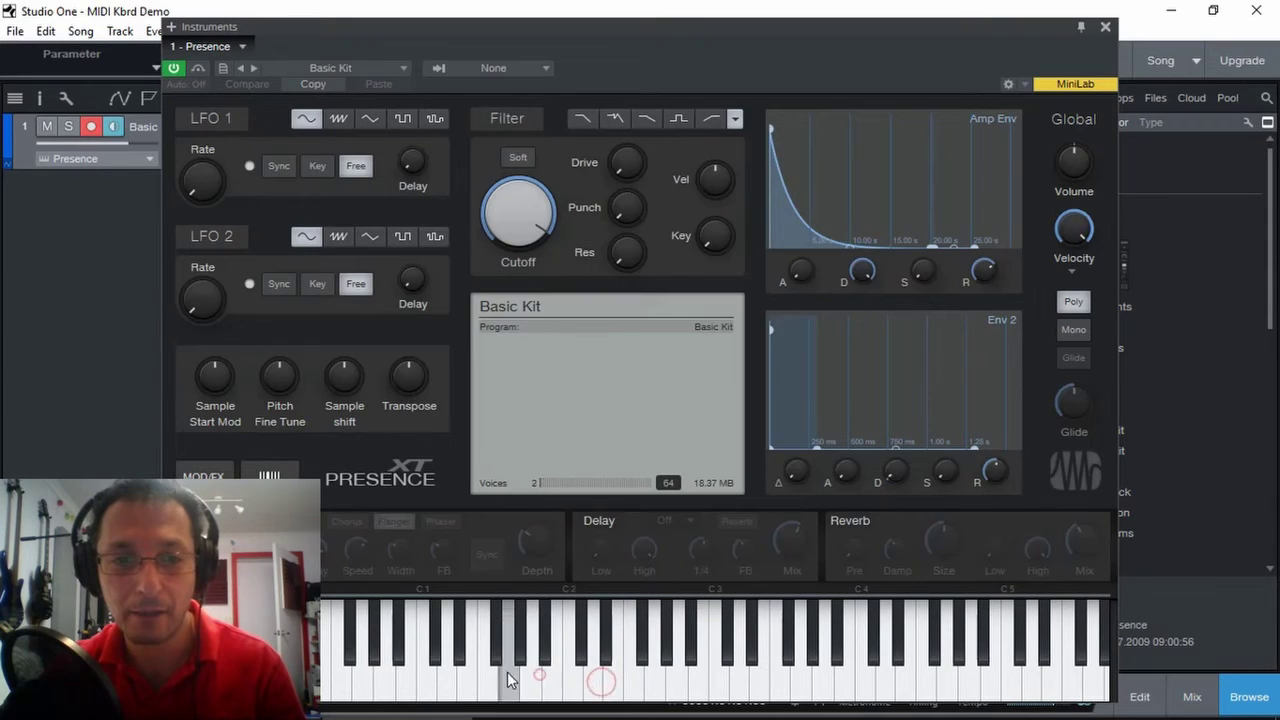
pyautogui.click(447, 677)
pyautogui.click(408, 677)
pyautogui.click(451, 675)
pyautogui.click(518, 677)
pyautogui.click(575, 677)
pyautogui.click(660, 677)
pyautogui.click(686, 665)
pyautogui.click(762, 681)
# Audition more high and low drum sounds across the on-screen keyboard, then nudge the editor window.
pyautogui.click(846, 680)
pyautogui.click(932, 680)
pyautogui.click(970, 680)
pyautogui.click(885, 680)
pyautogui.click(719, 680)
pyautogui.click(681, 680)
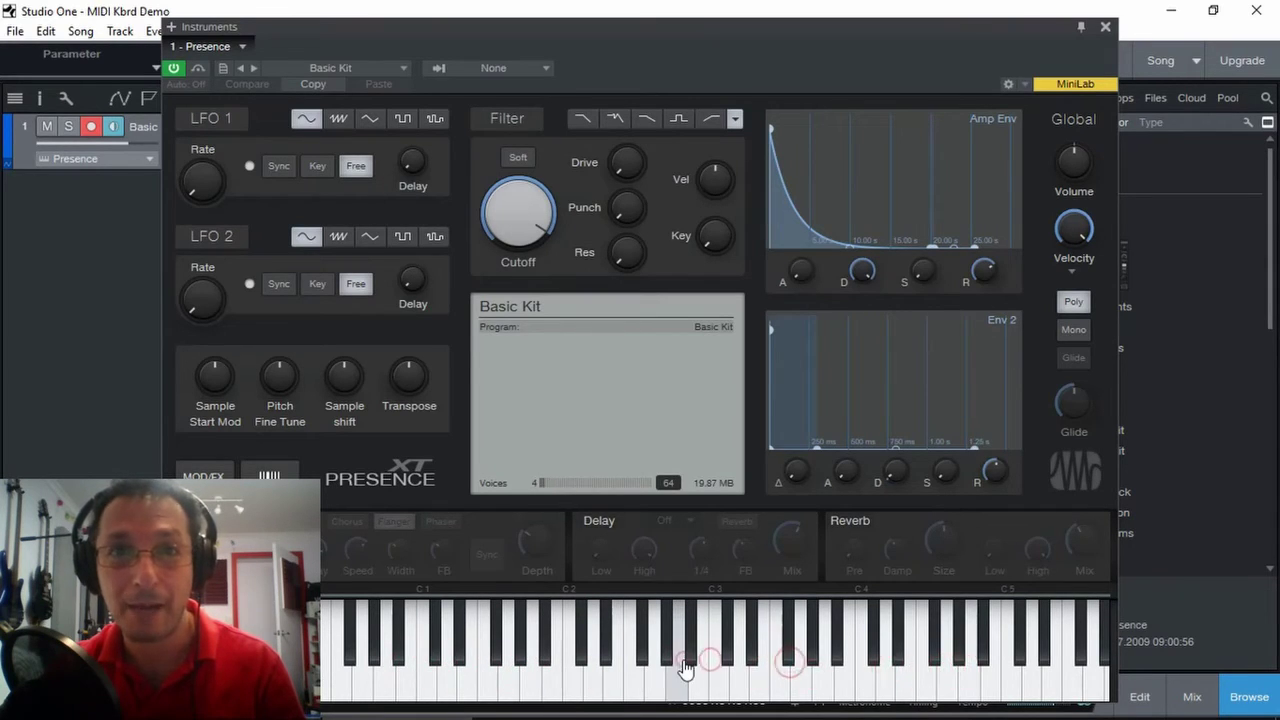
pyautogui.click(447, 680)
pyautogui.click(385, 670)
pyautogui.click(380, 668)
pyautogui.click(437, 668)
pyautogui.click(435, 665)
pyautogui.click(437, 660)
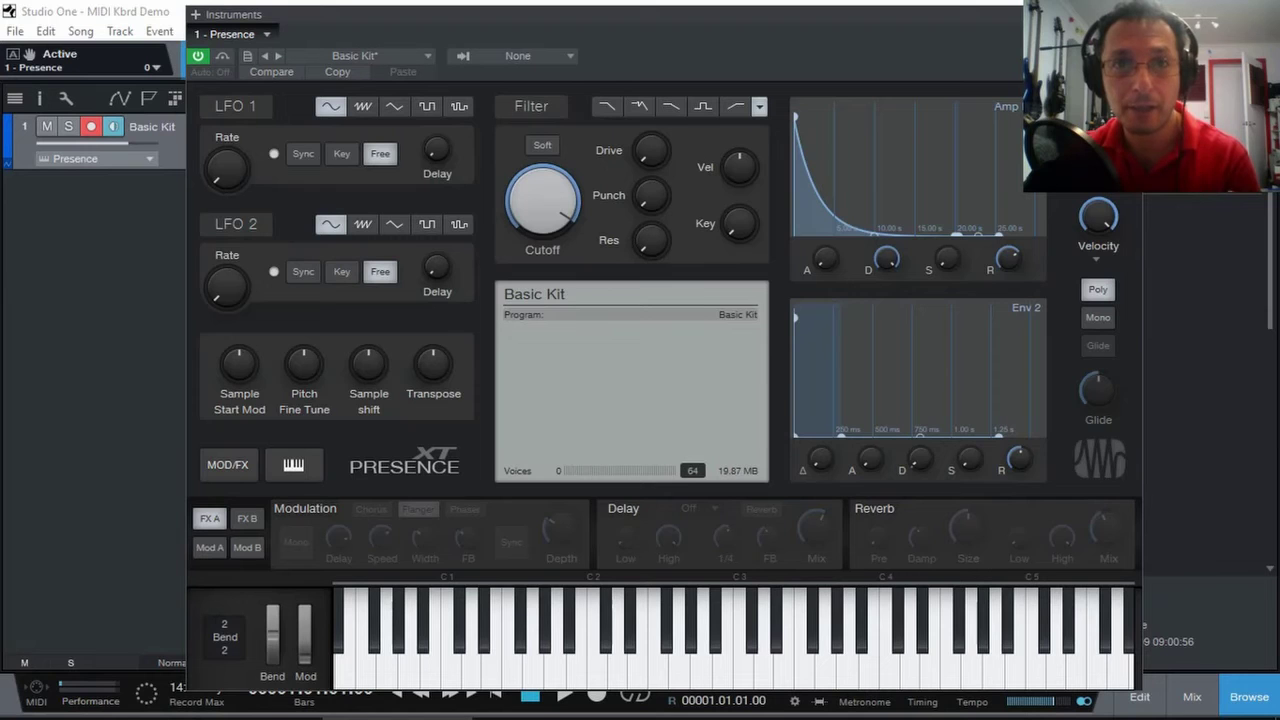
pyautogui.moveTo(708, 15); pyautogui.dragTo(713, 15)
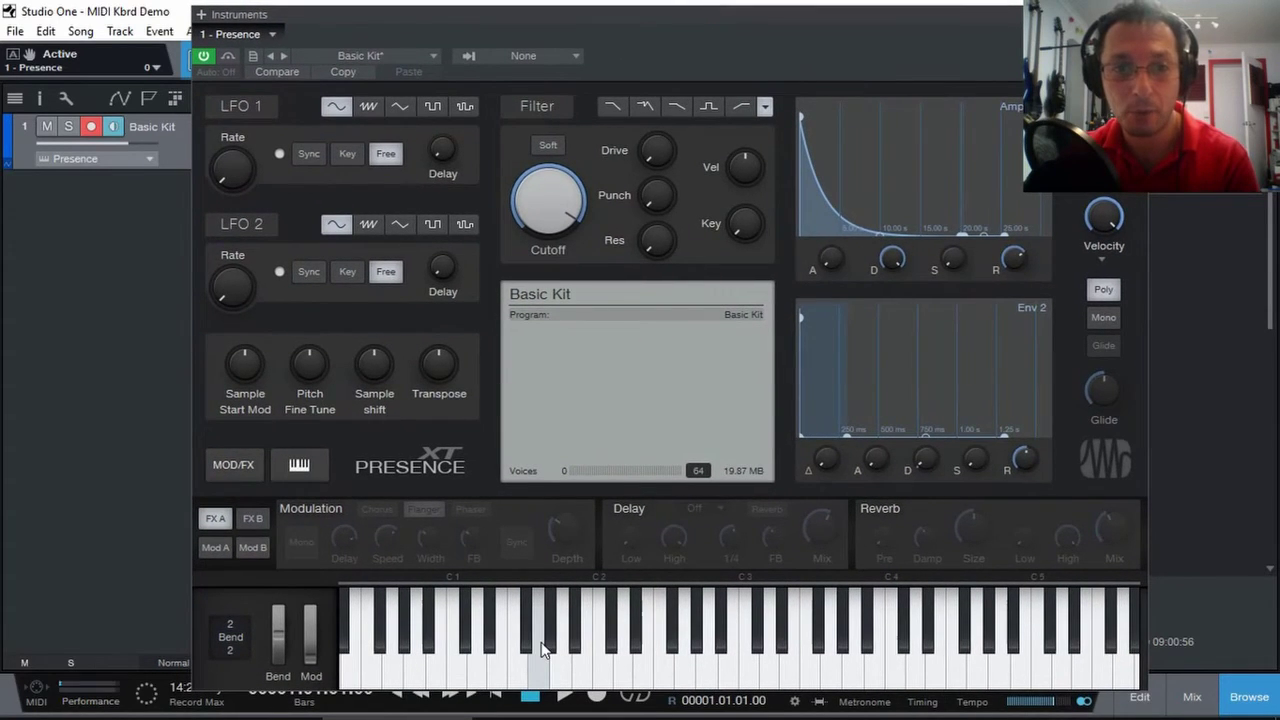
# View the Presence FX B, Mod A and FX A pages, then hide MOD/FX and show the keyboard.
pyautogui.click(300, 466)
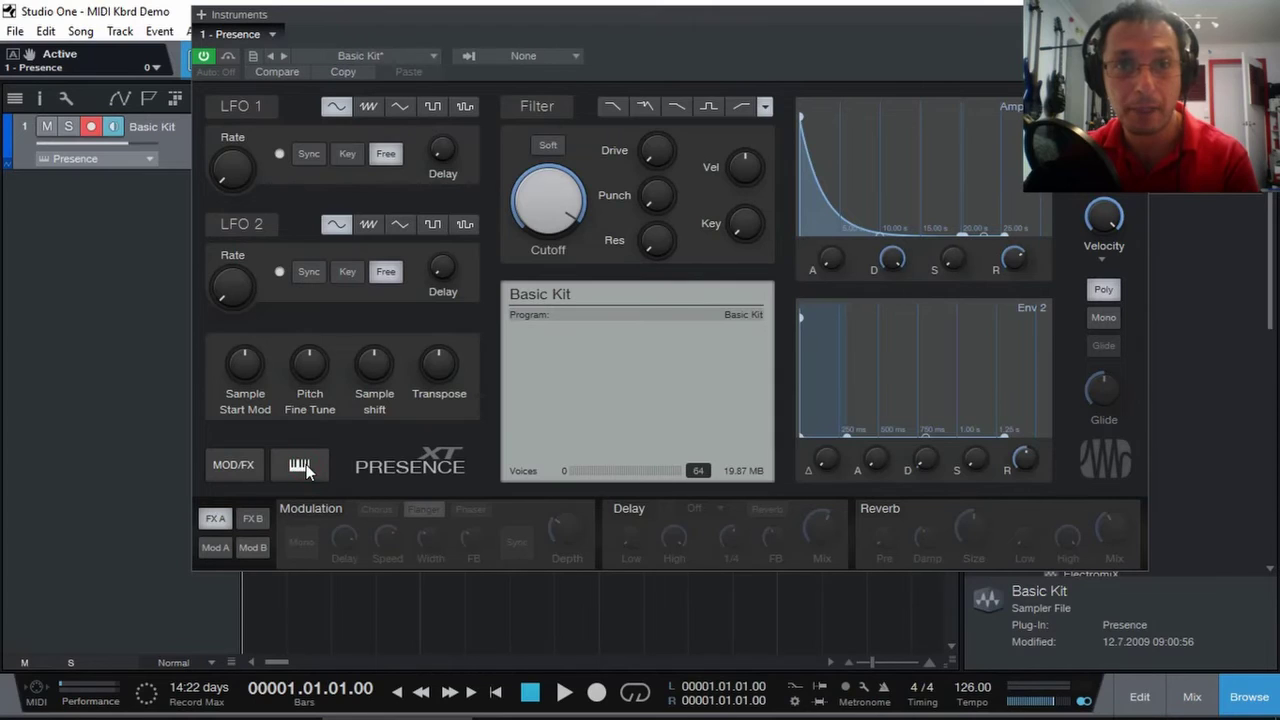
pyautogui.click(300, 466)
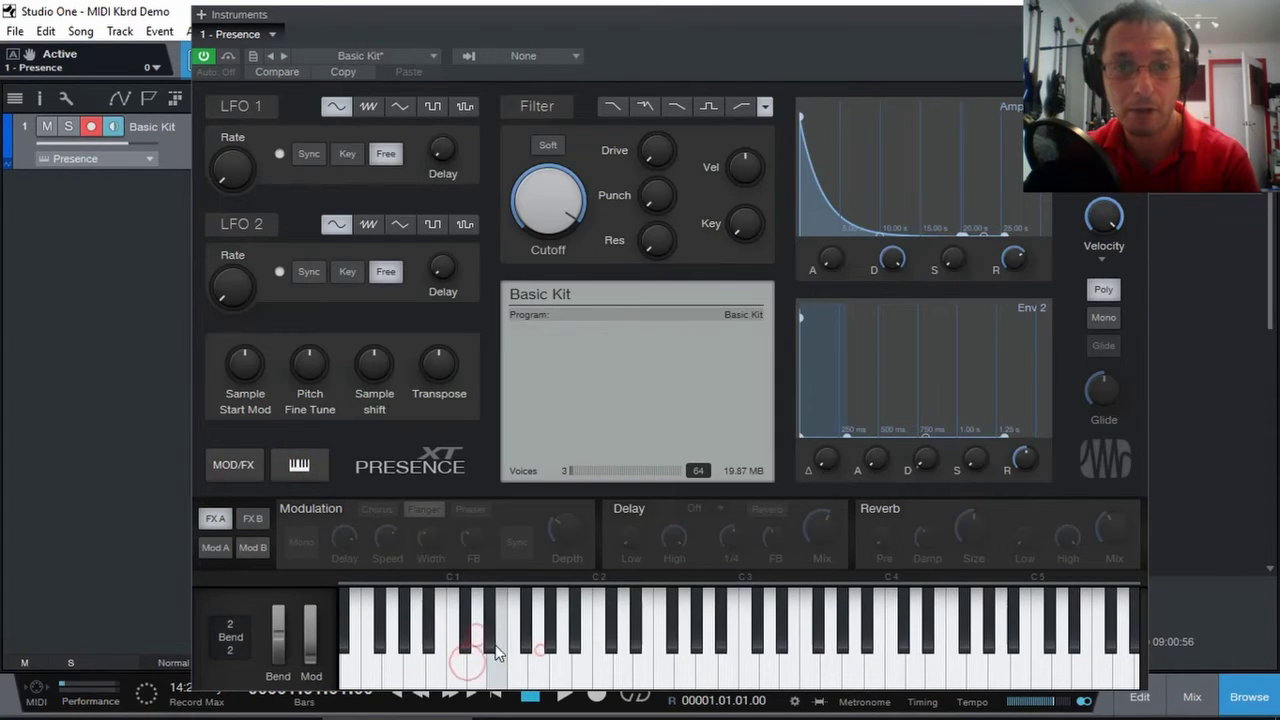
pyautogui.click(287, 466)
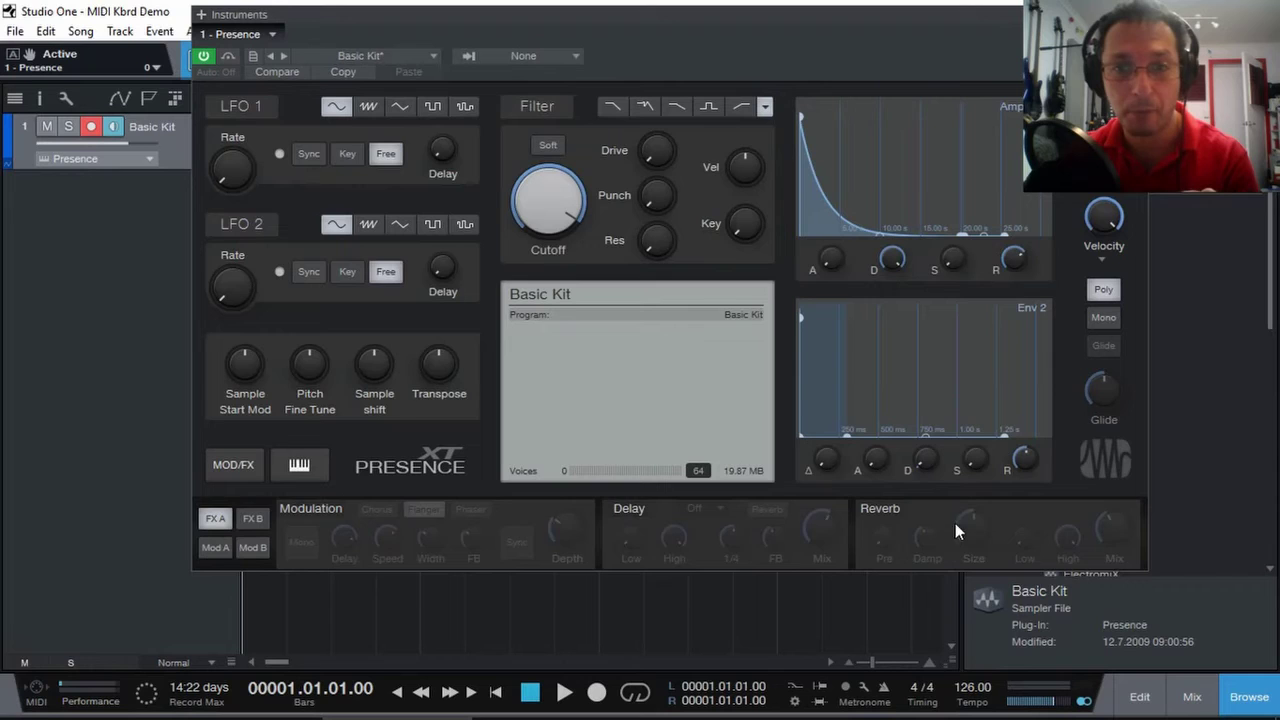
pyautogui.click(233, 462)
pyautogui.click(233, 462)
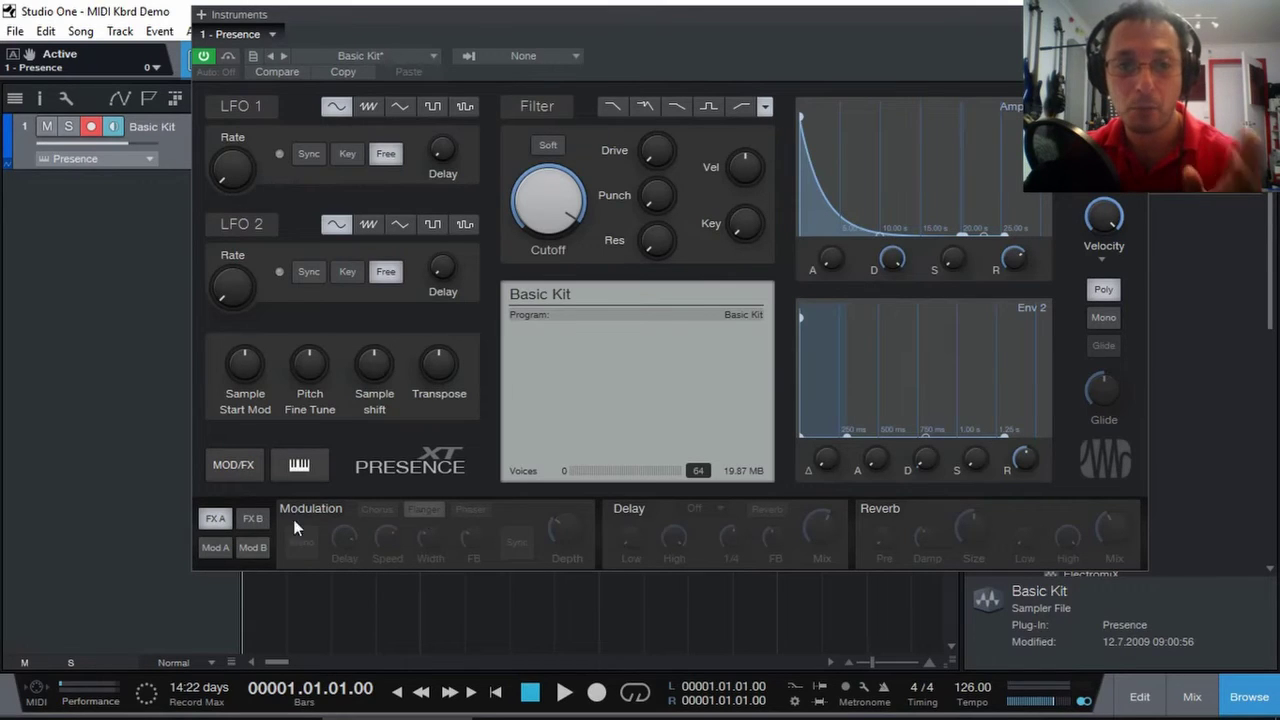
pyautogui.click(251, 520)
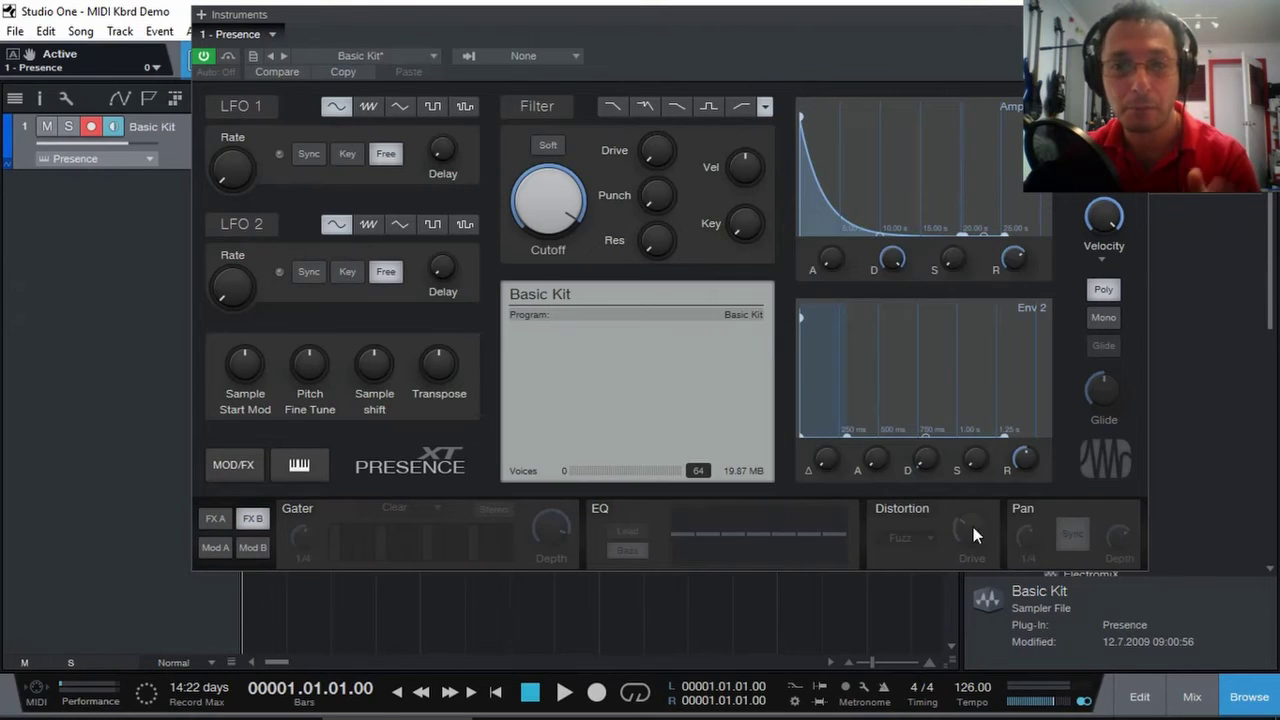
pyautogui.click(216, 548)
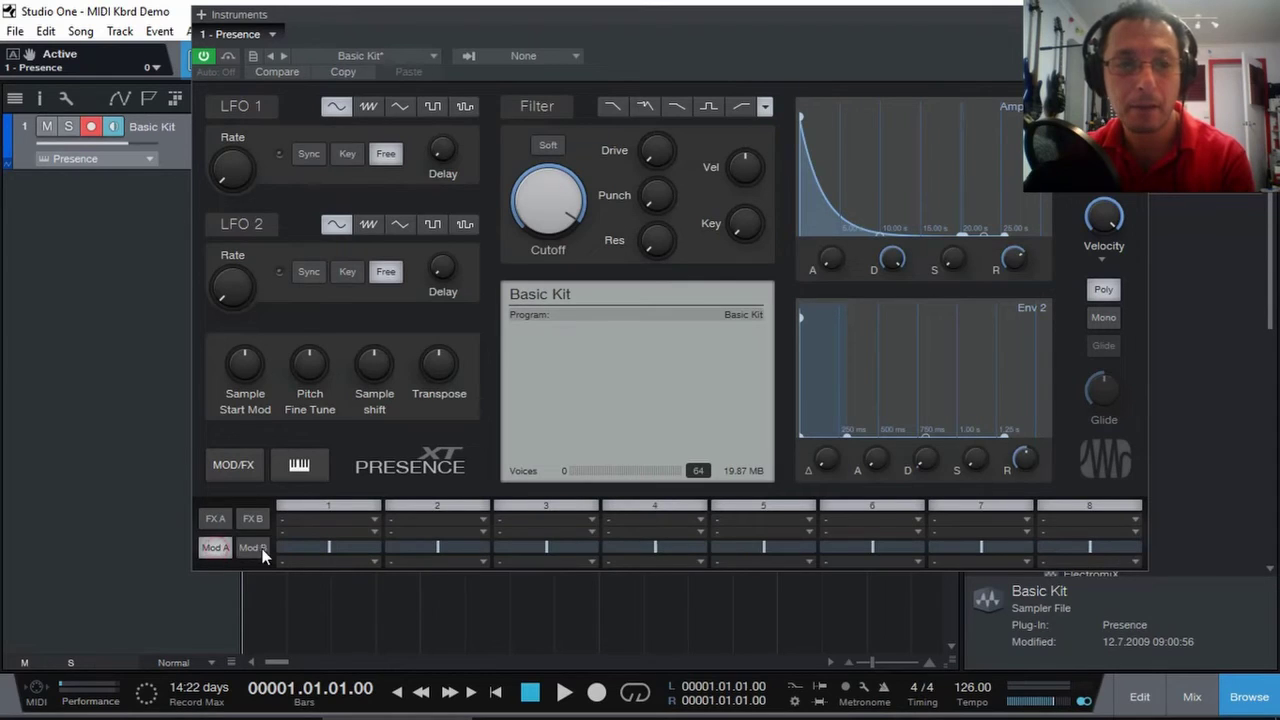
pyautogui.click(215, 520)
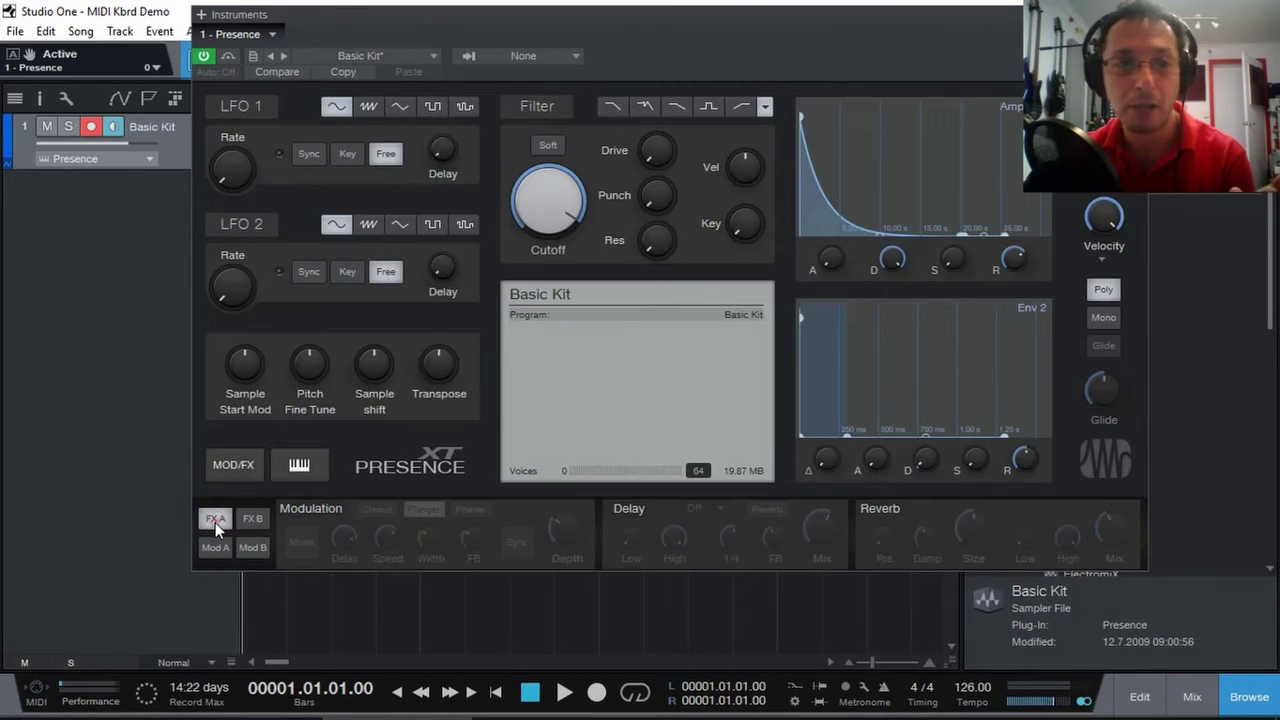
pyautogui.click(233, 465)
pyautogui.click(298, 465)
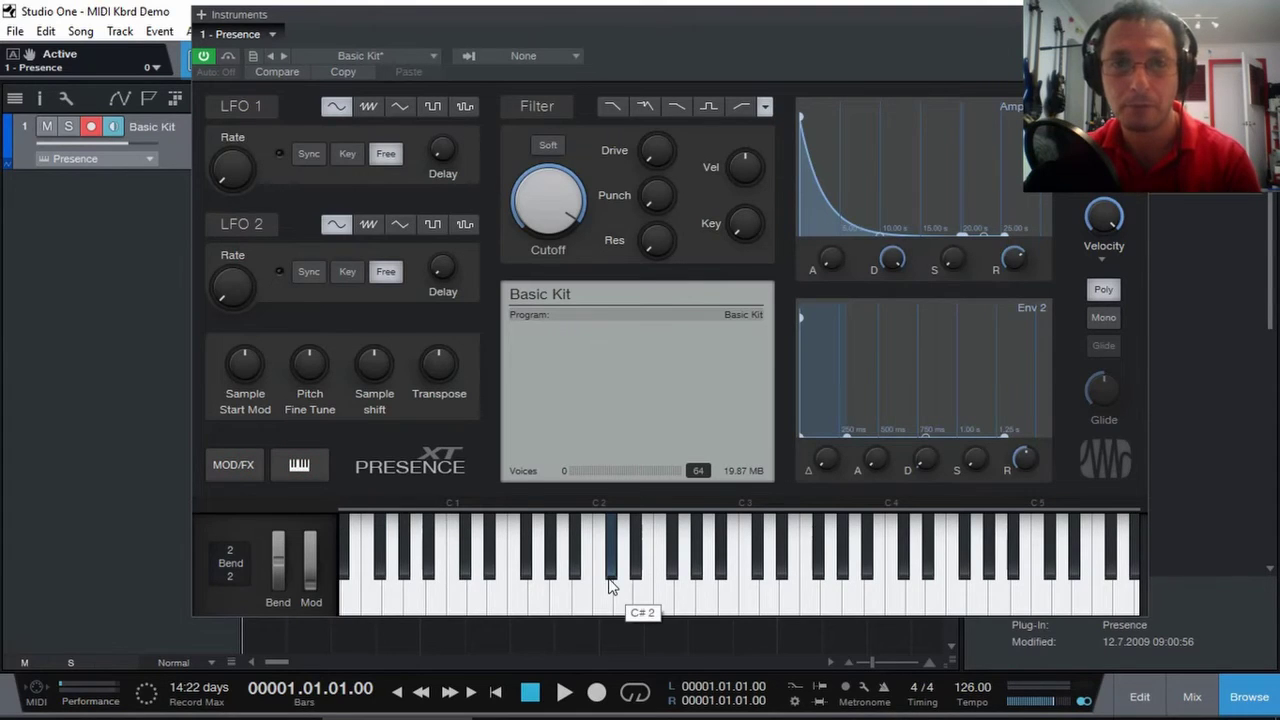
# Reposition and close the Presence XT window, then reopen it from the Basic Kit track header.
pyautogui.moveTo(240, 14); pyautogui.dragTo(304, 32)
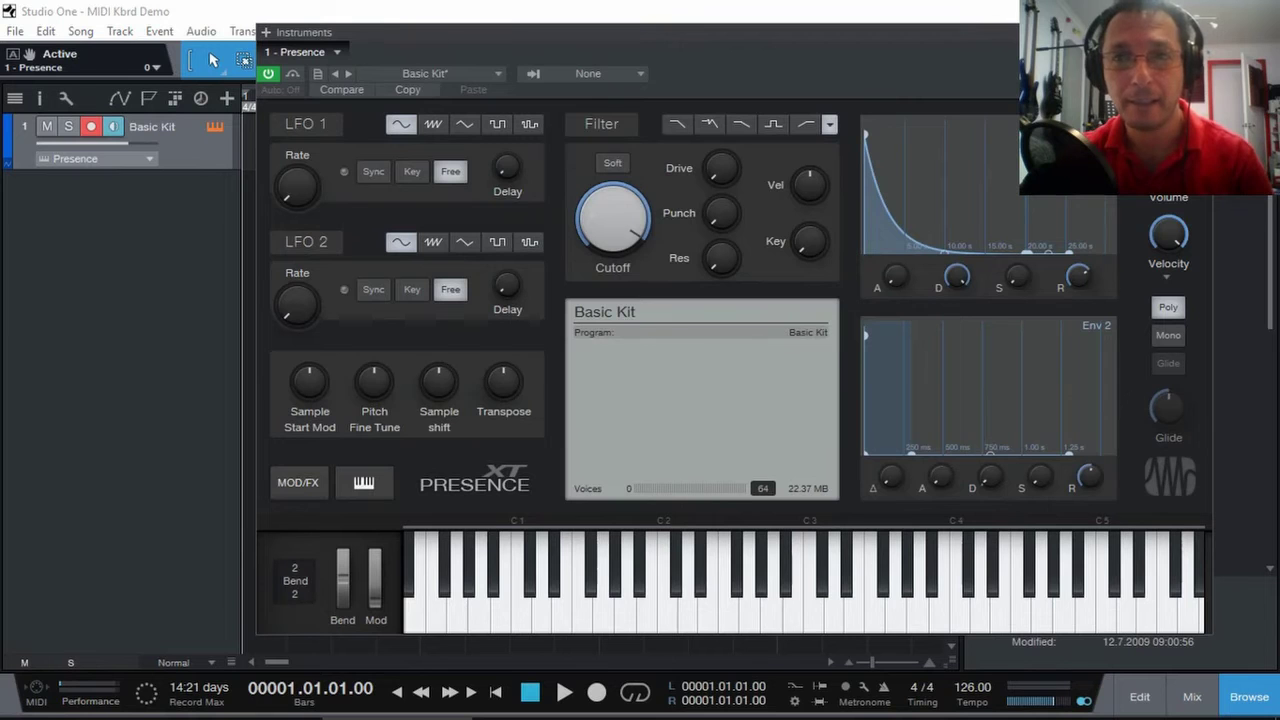
pyautogui.moveTo(958, 33)
pyautogui.mouseDown()
pyautogui.moveTo(919, 38)
pyautogui.moveTo(963, 40)
pyautogui.mouseUp()
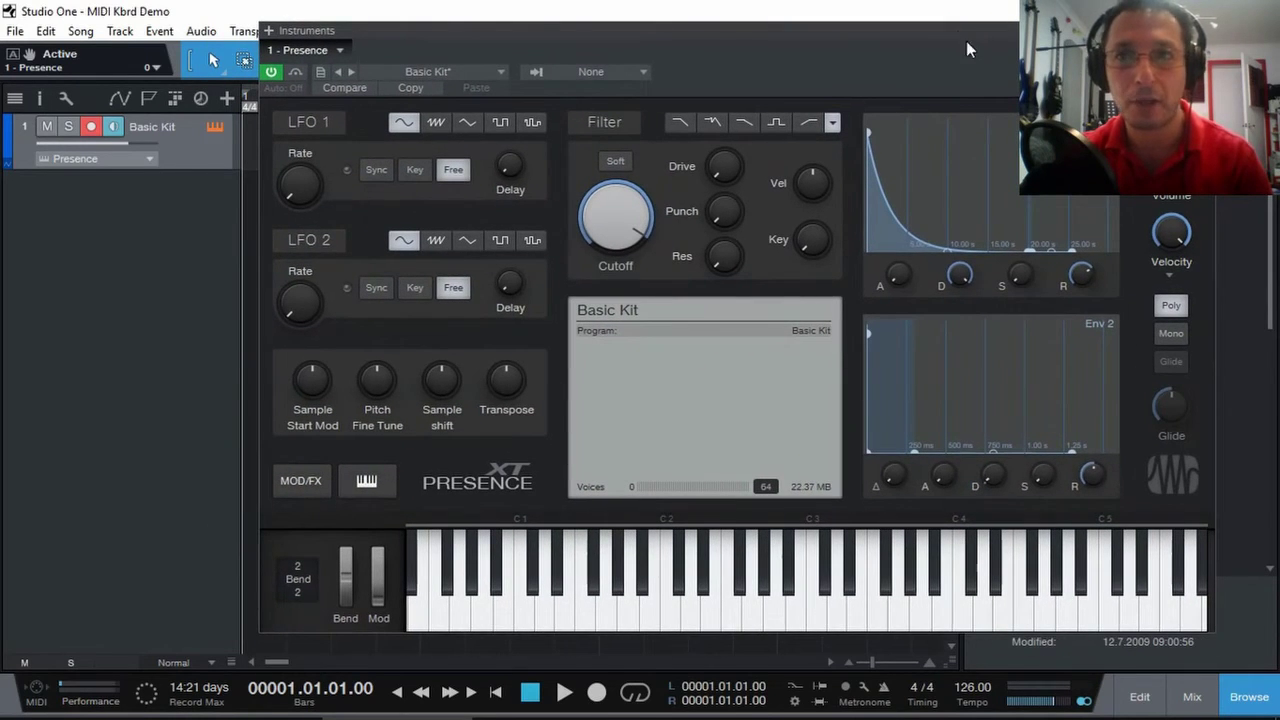
pyautogui.click(1262, 30)
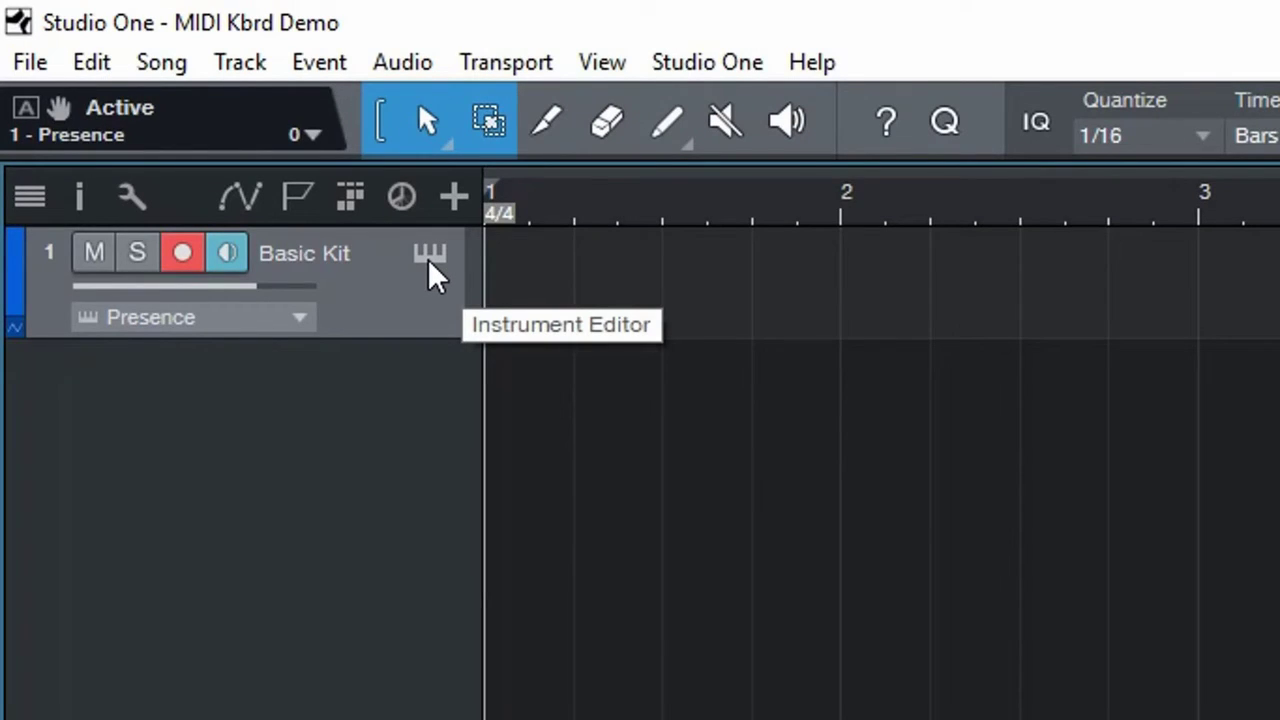
pyautogui.click(430, 258)
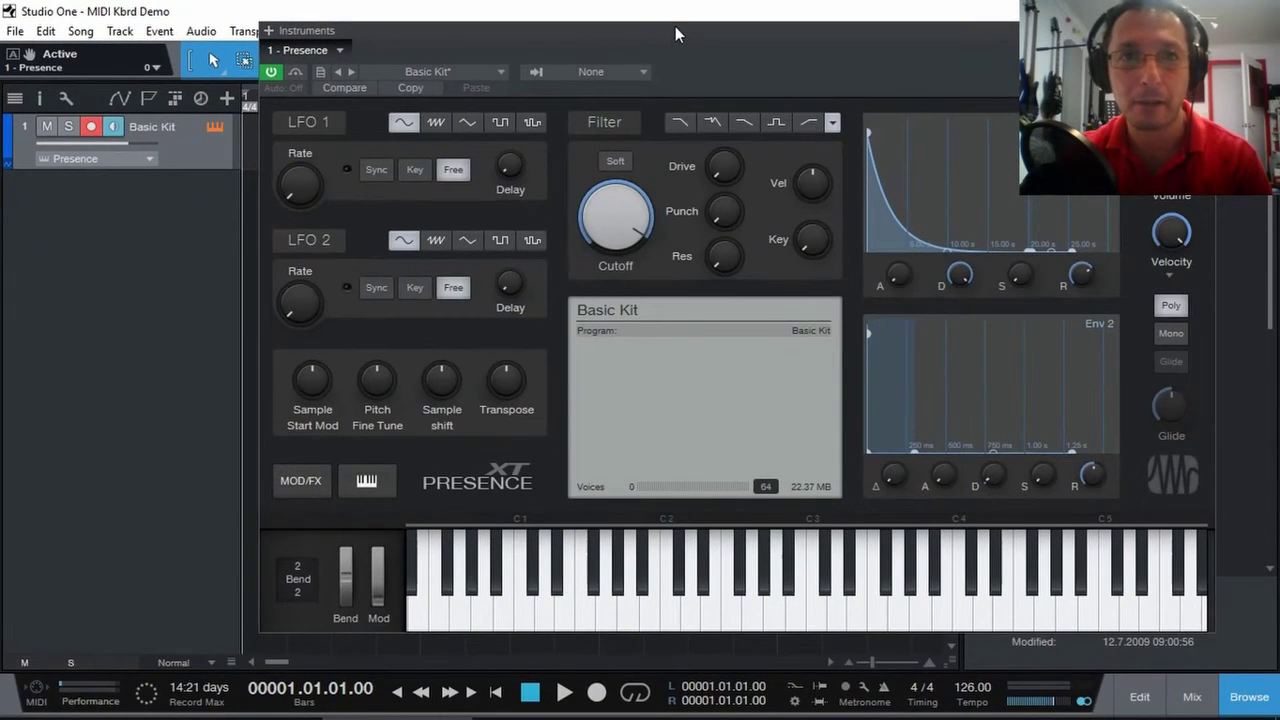
pyautogui.moveTo(675, 27)
pyautogui.mouseDown()
pyautogui.moveTo(638, 35)
pyautogui.moveTo(668, 29)
pyautogui.mouseUp()
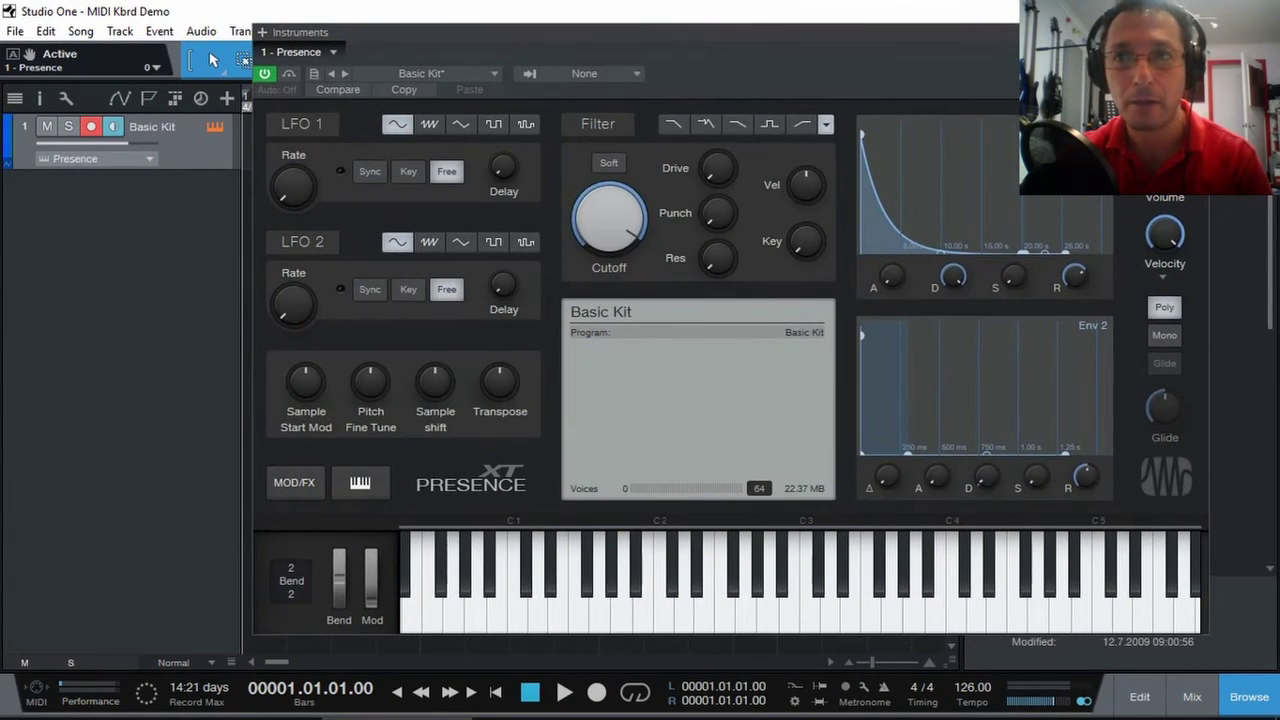
pyautogui.click(1256, 32)
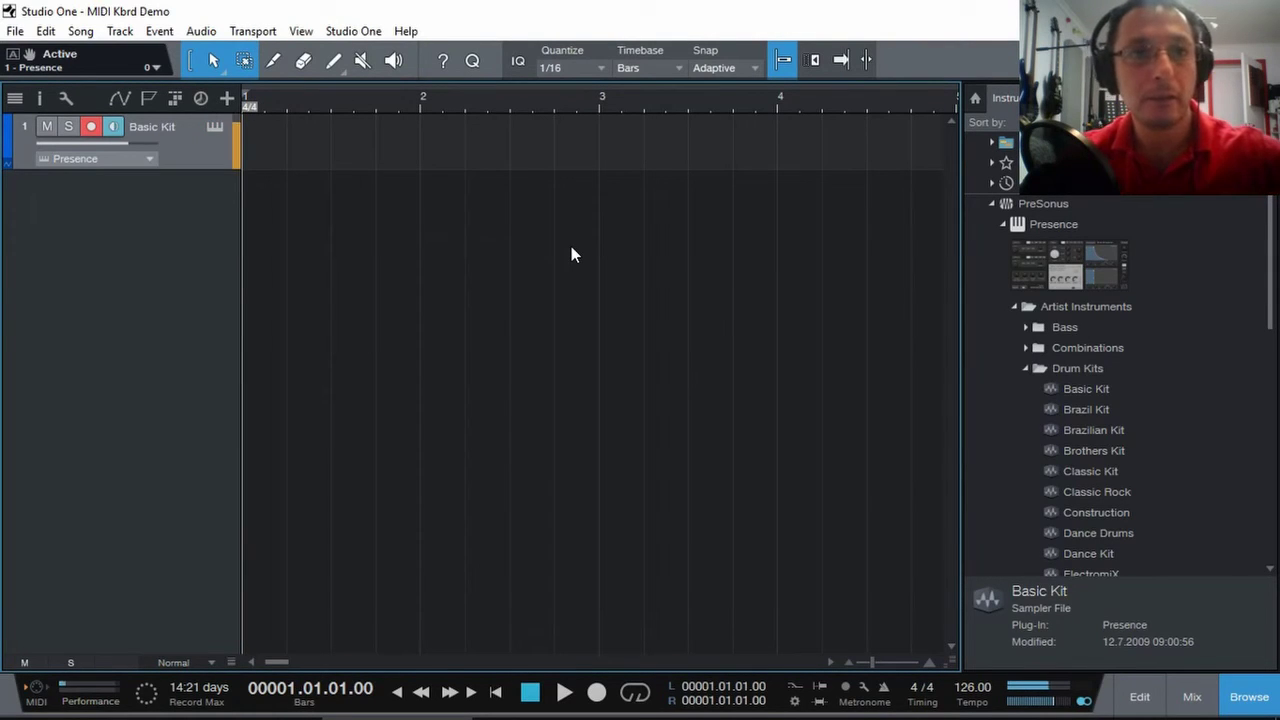
pyautogui.click(216, 128)
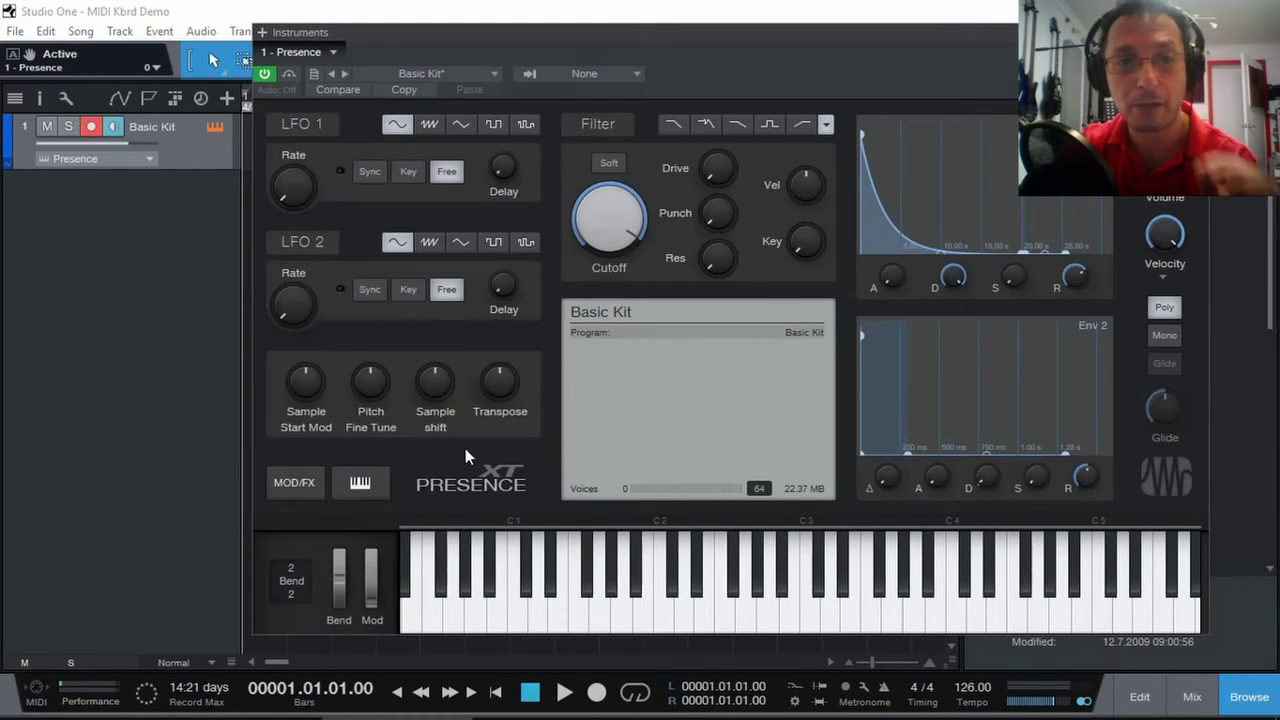
pyautogui.click(538, 600)
pyautogui.click(571, 603)
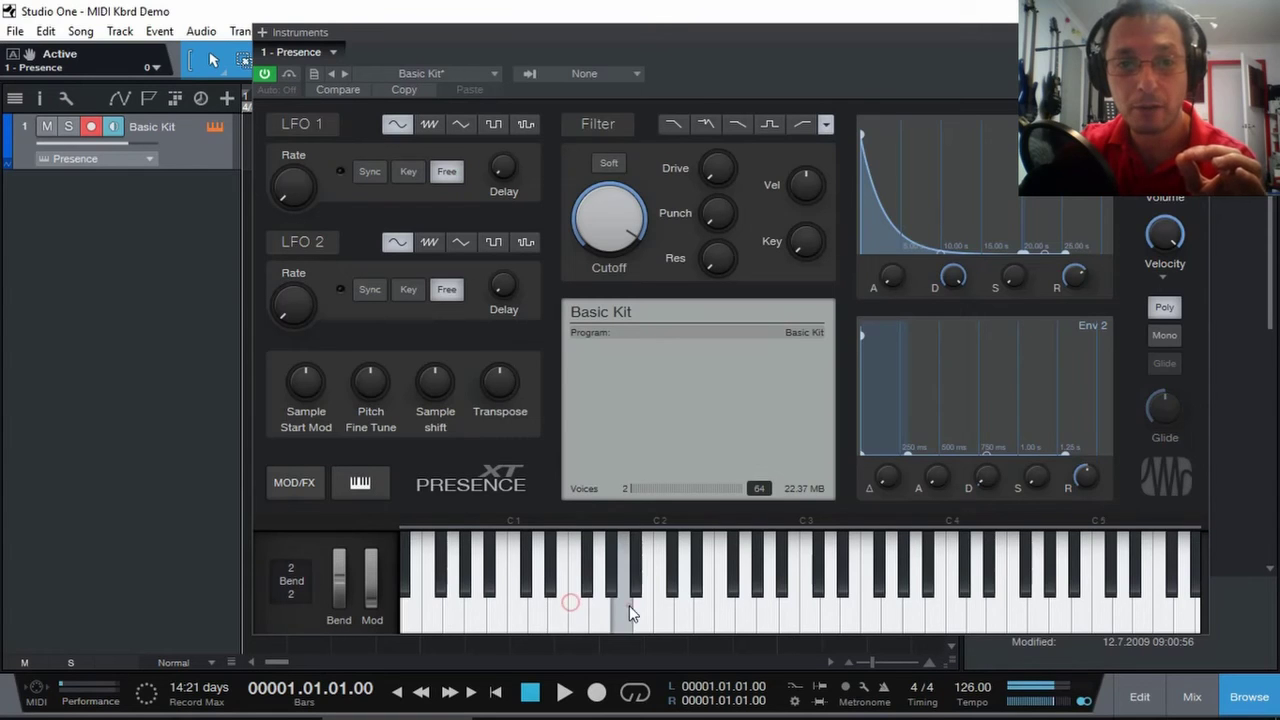
pyautogui.click(628, 605)
pyautogui.click(560, 606)
pyautogui.click(515, 600)
pyautogui.click(587, 591)
pyautogui.click(633, 607)
pyautogui.click(665, 620)
pyautogui.click(707, 610)
pyautogui.click(572, 600)
pyautogui.click(485, 612)
pyautogui.click(519, 620)
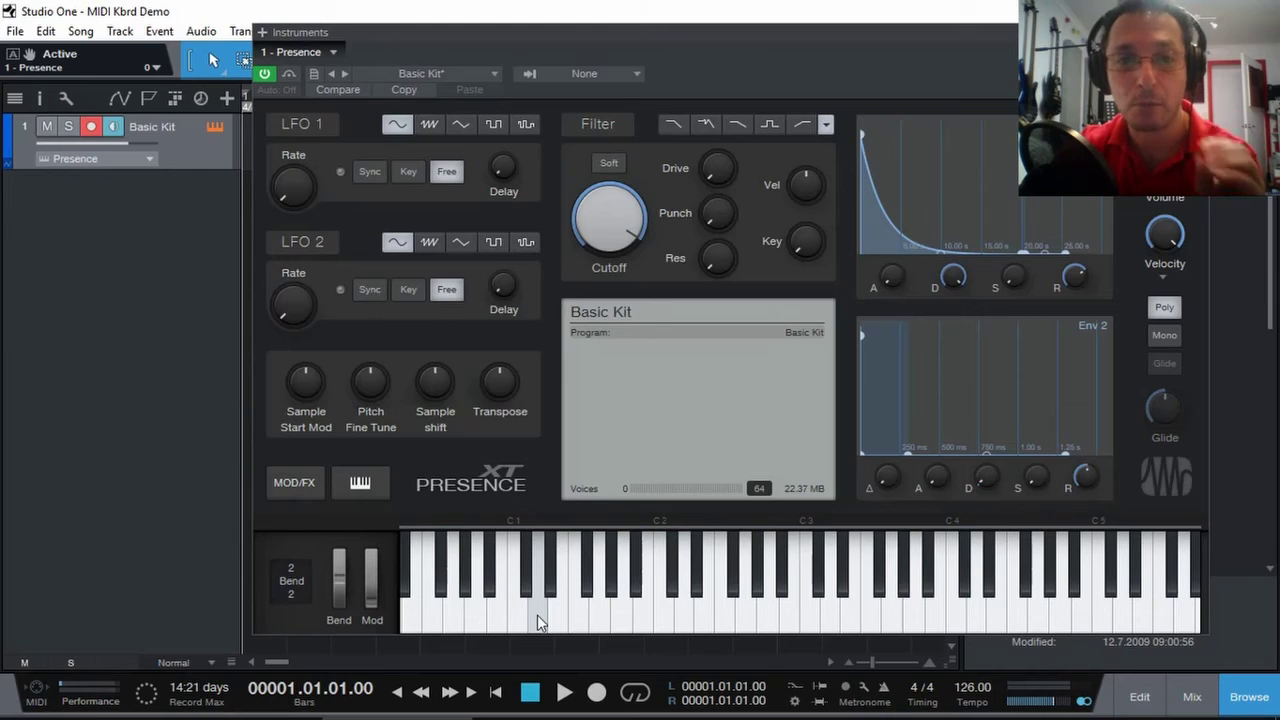
pyautogui.click(552, 595)
pyautogui.click(533, 578)
pyautogui.click(476, 626)
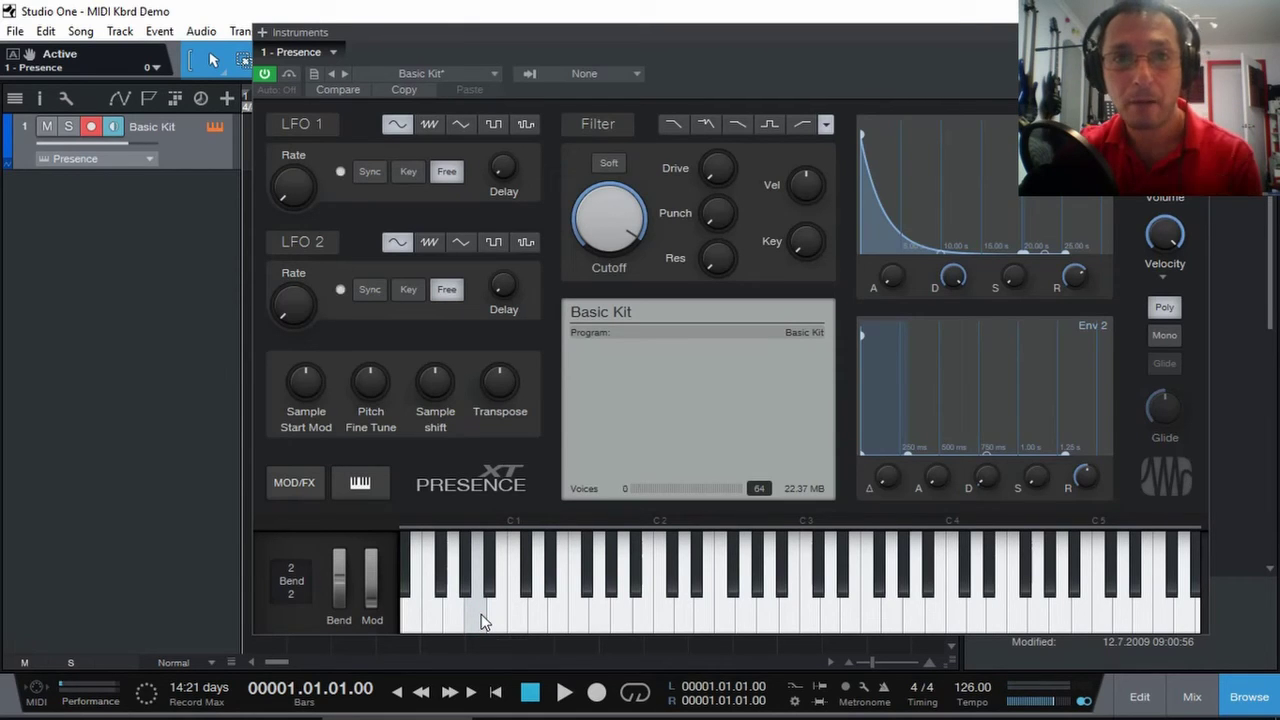
pyautogui.click(505, 608)
pyautogui.click(563, 605)
pyautogui.click(489, 611)
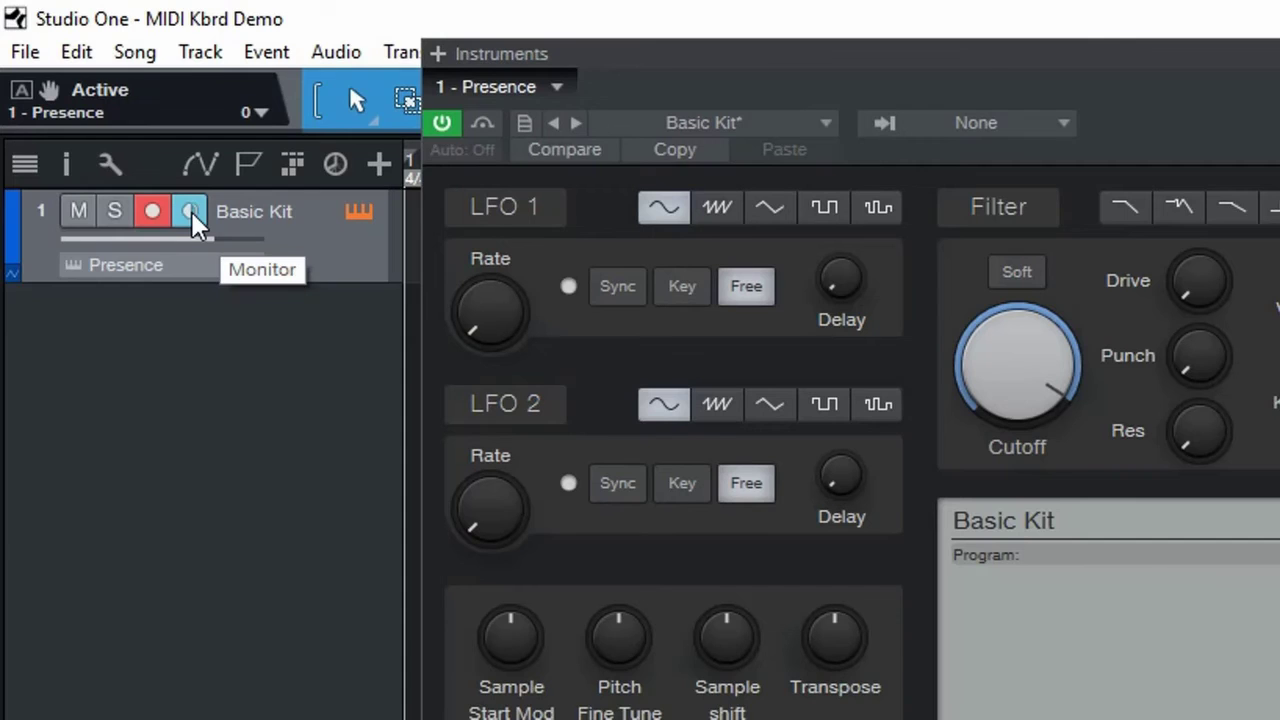
pyautogui.click(192, 212)
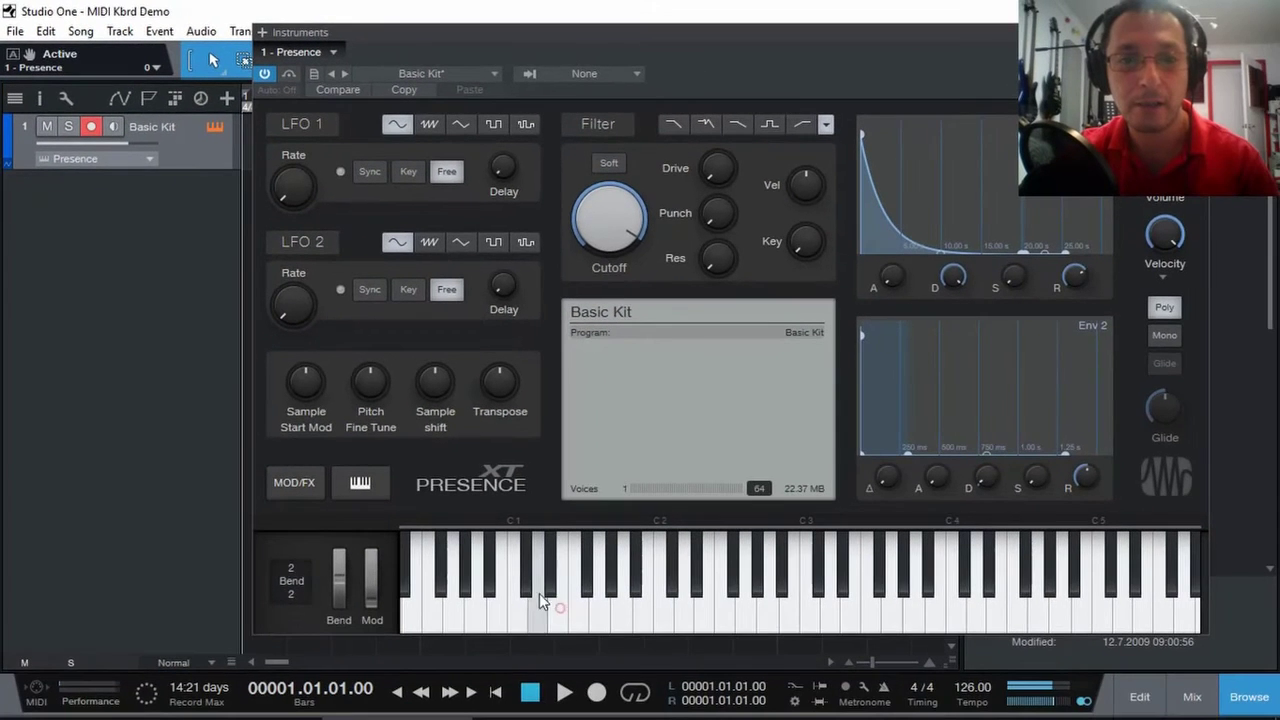
pyautogui.click(561, 678)
pyautogui.click(529, 662)
pyautogui.click(561, 692)
pyautogui.click(494, 606)
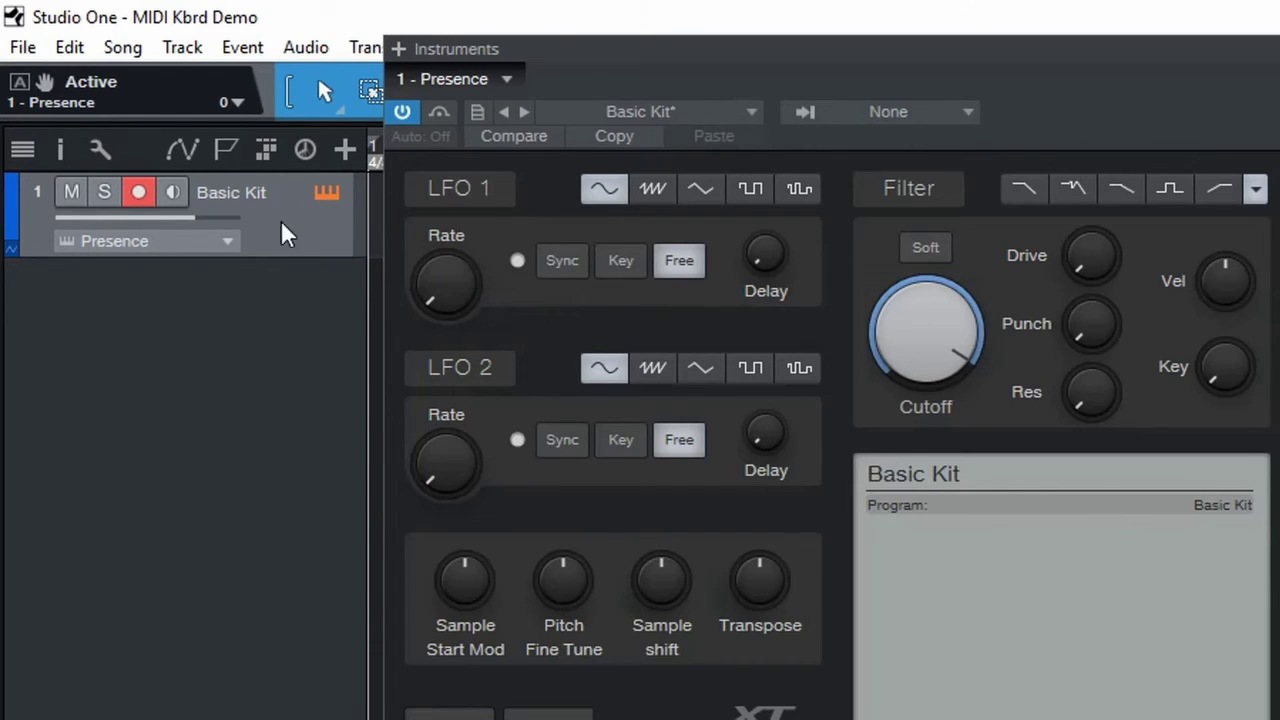
pyautogui.click(175, 190)
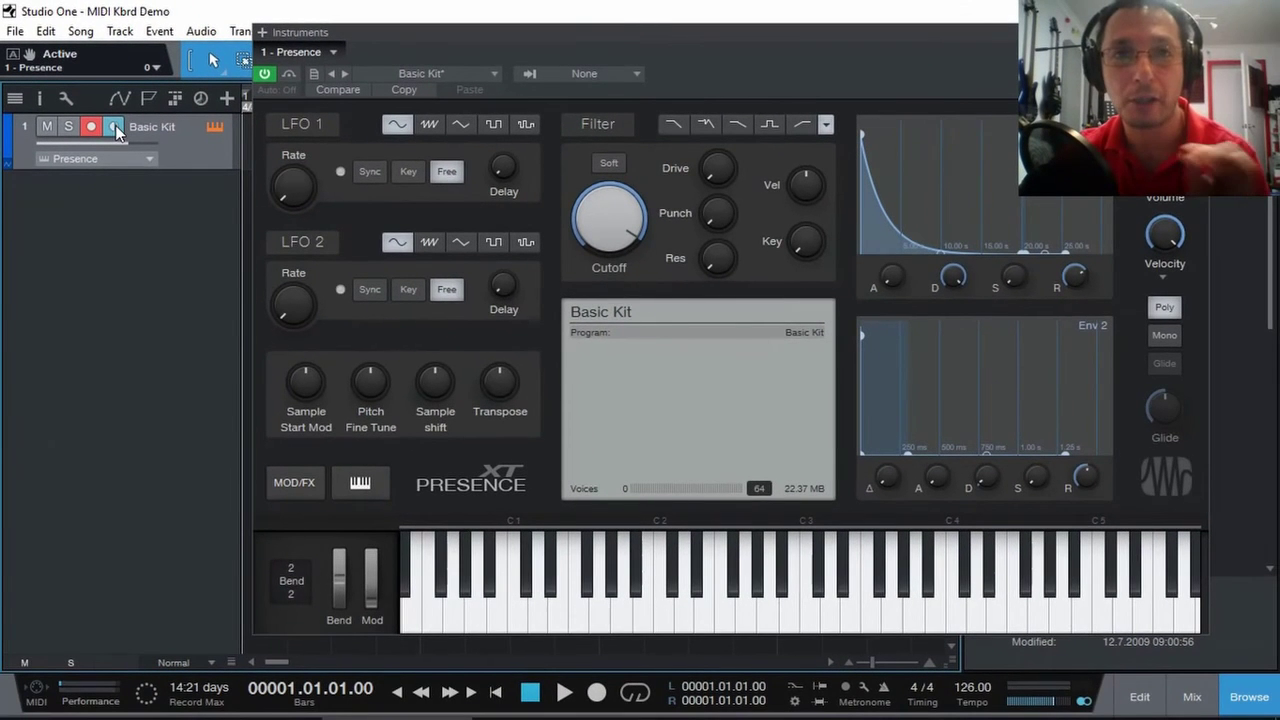
pyautogui.click(491, 598)
pyautogui.click(477, 609)
pyautogui.click(531, 617)
pyautogui.click(468, 615)
pyautogui.click(538, 612)
pyautogui.click(590, 614)
pyautogui.click(660, 618)
pyautogui.click(676, 622)
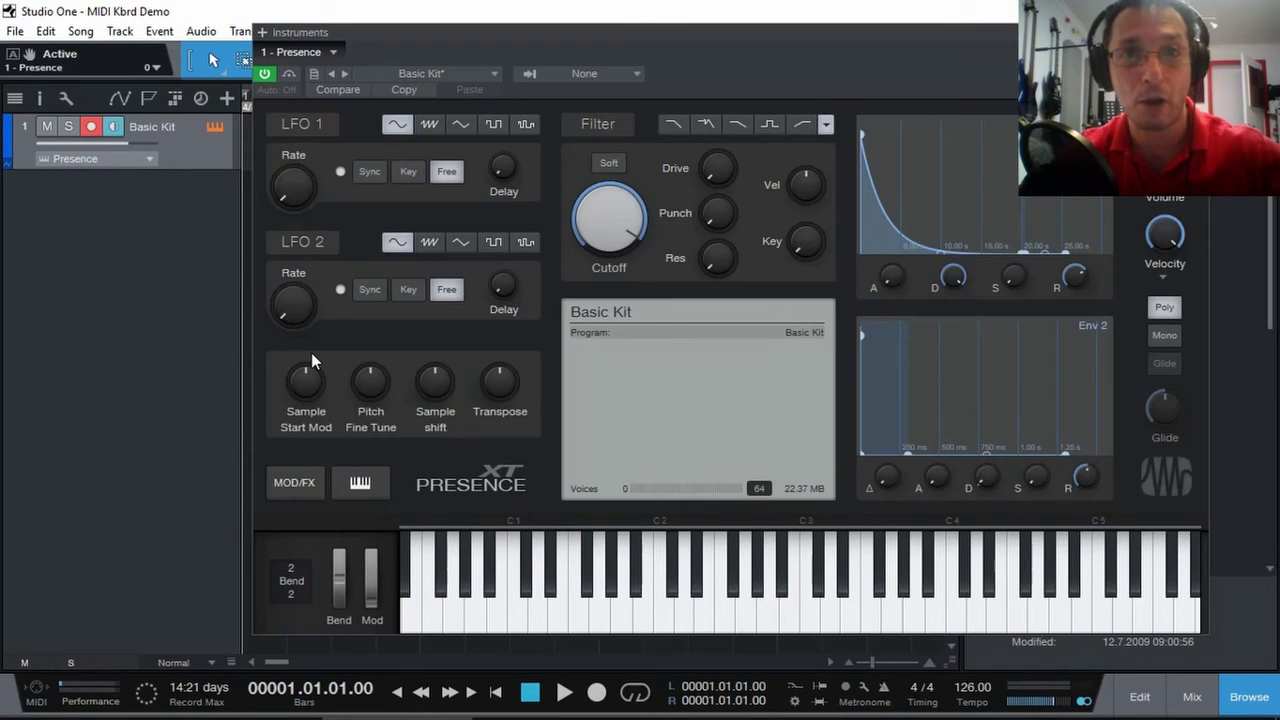
pyautogui.click(115, 128)
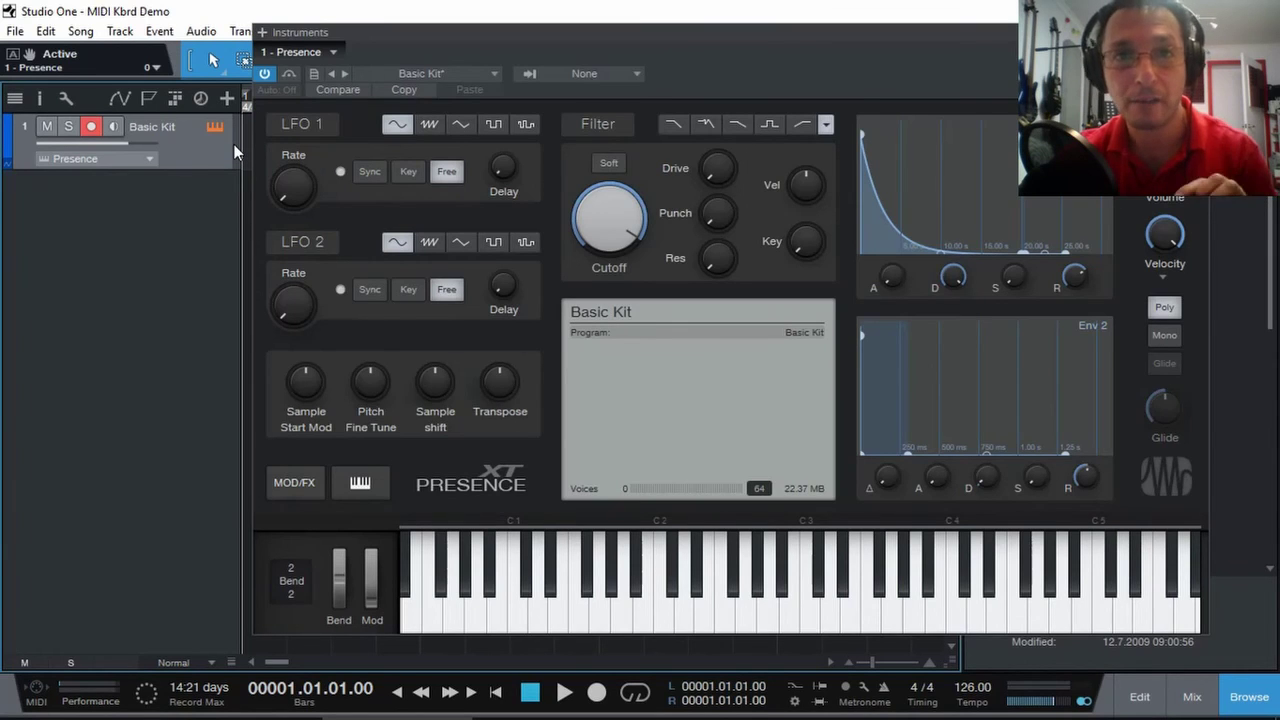
pyautogui.press('u')
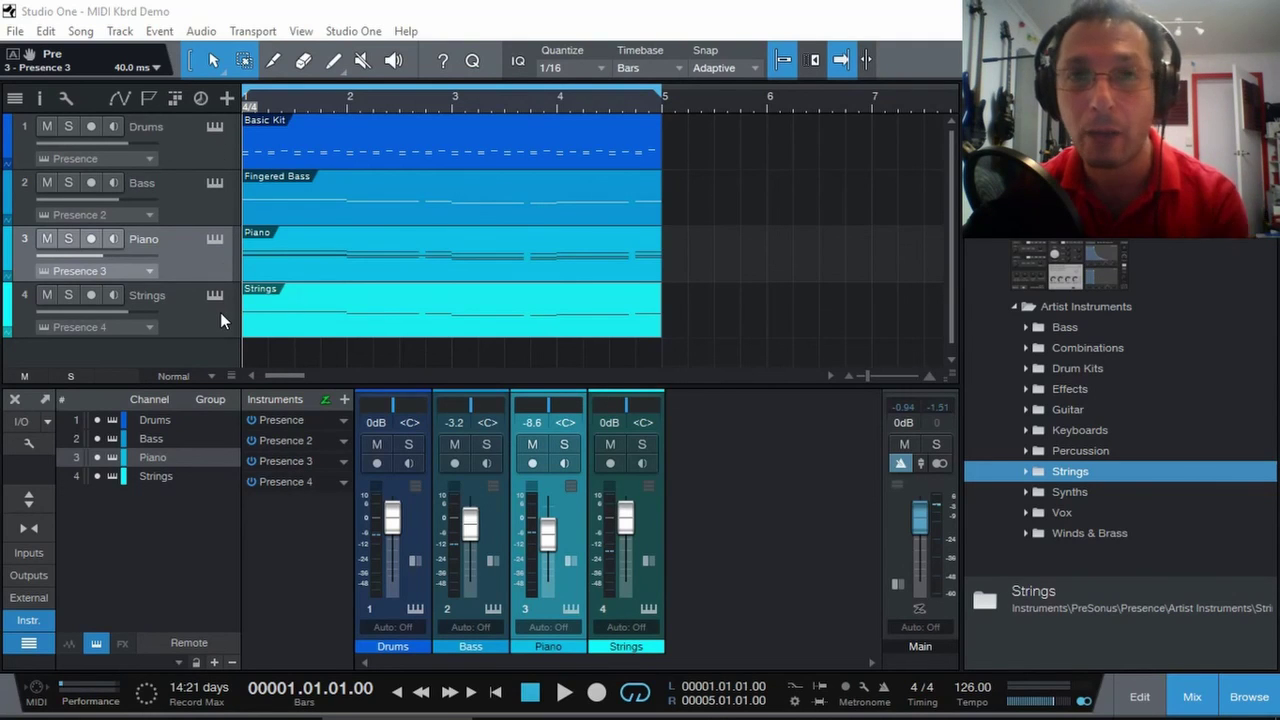
# Start playback and solo Drums, then add Bass, Piano and Strings to the solo one by one.
pyautogui.click(563, 693)
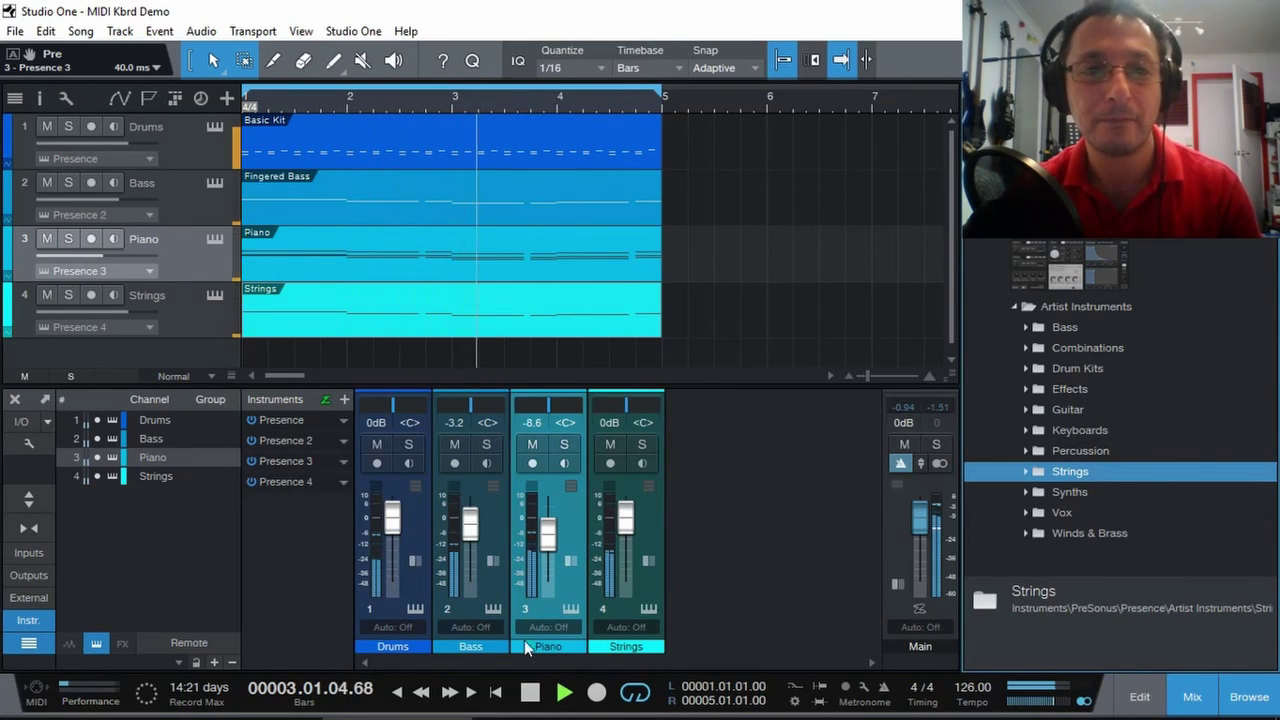
pyautogui.click(409, 445)
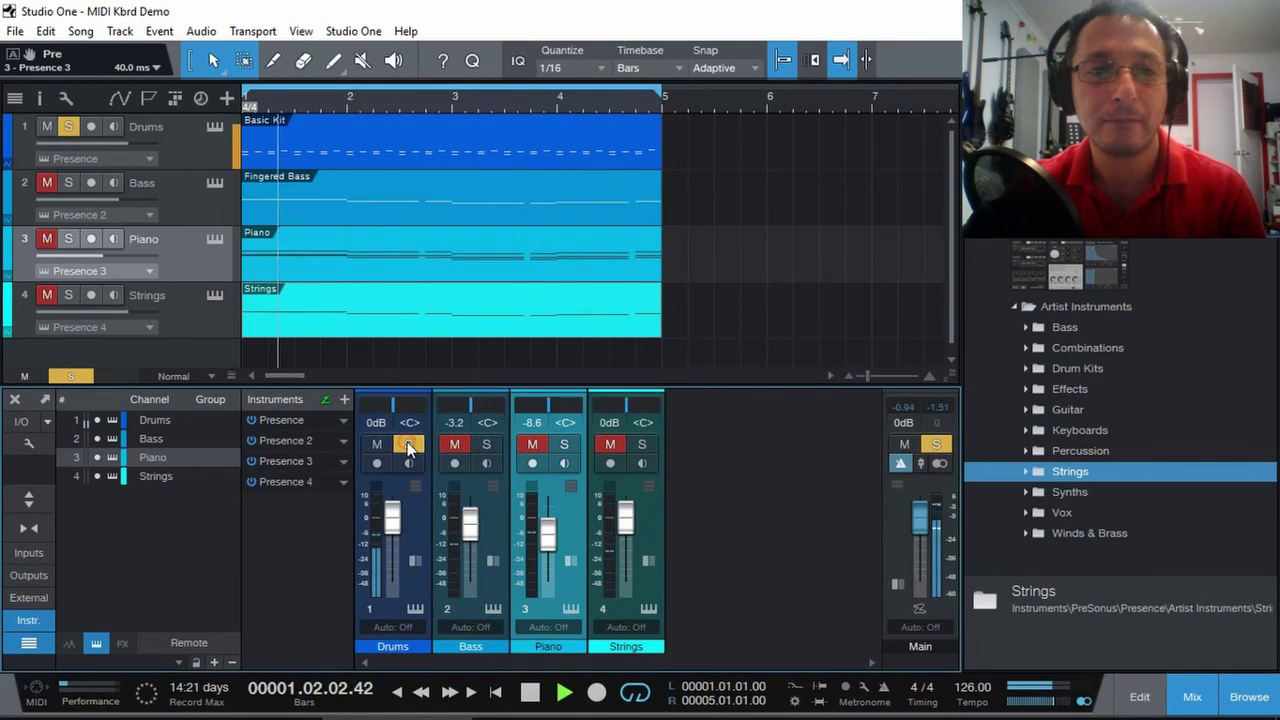
pyautogui.click(487, 445)
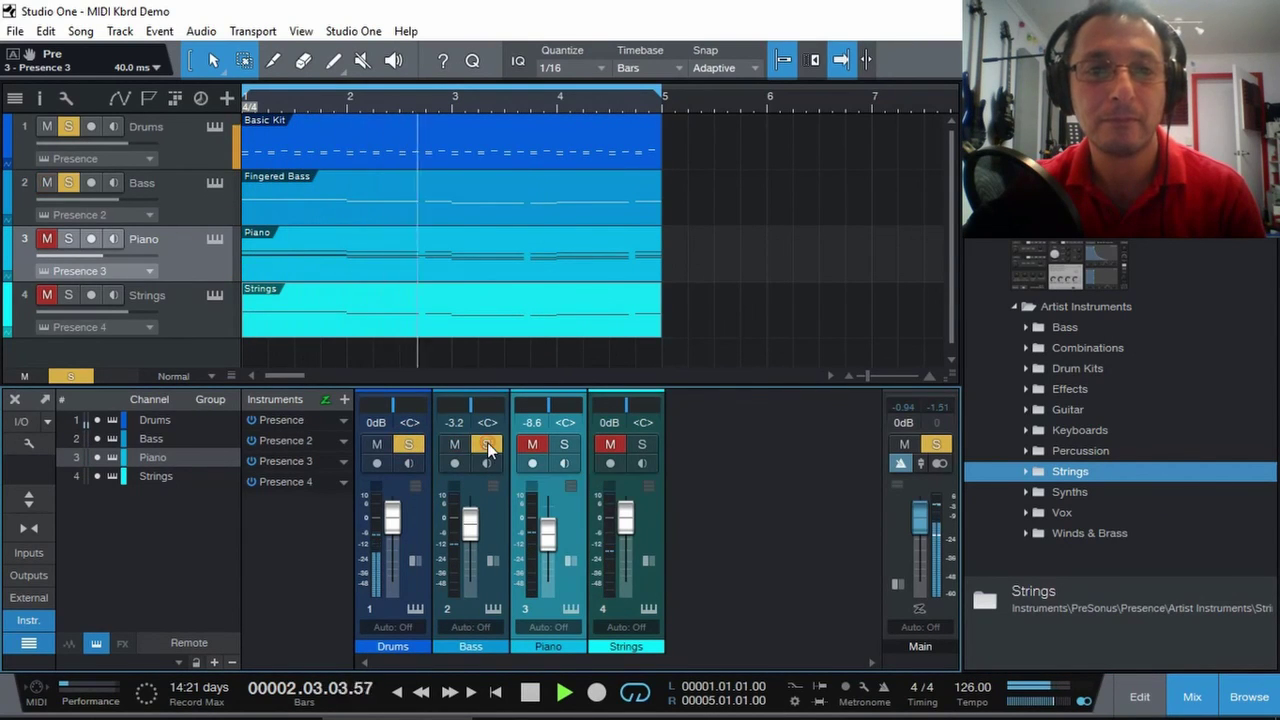
pyautogui.click(566, 444)
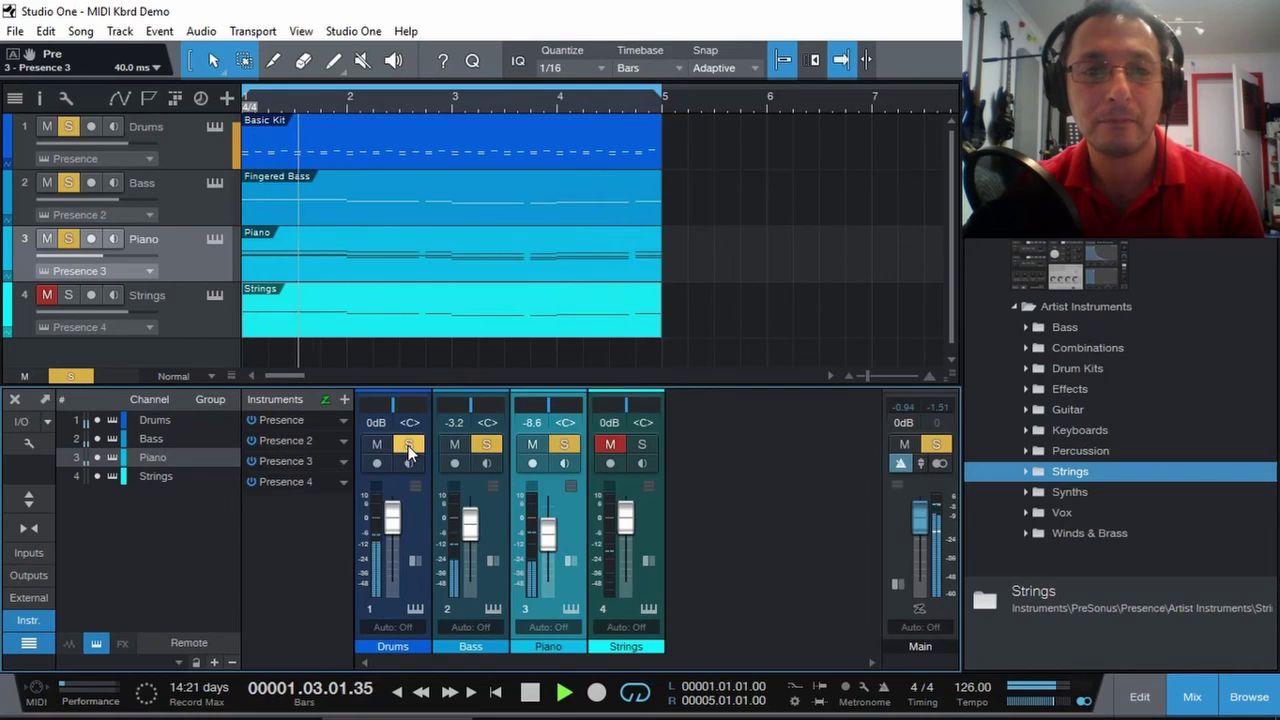
pyautogui.click(643, 443)
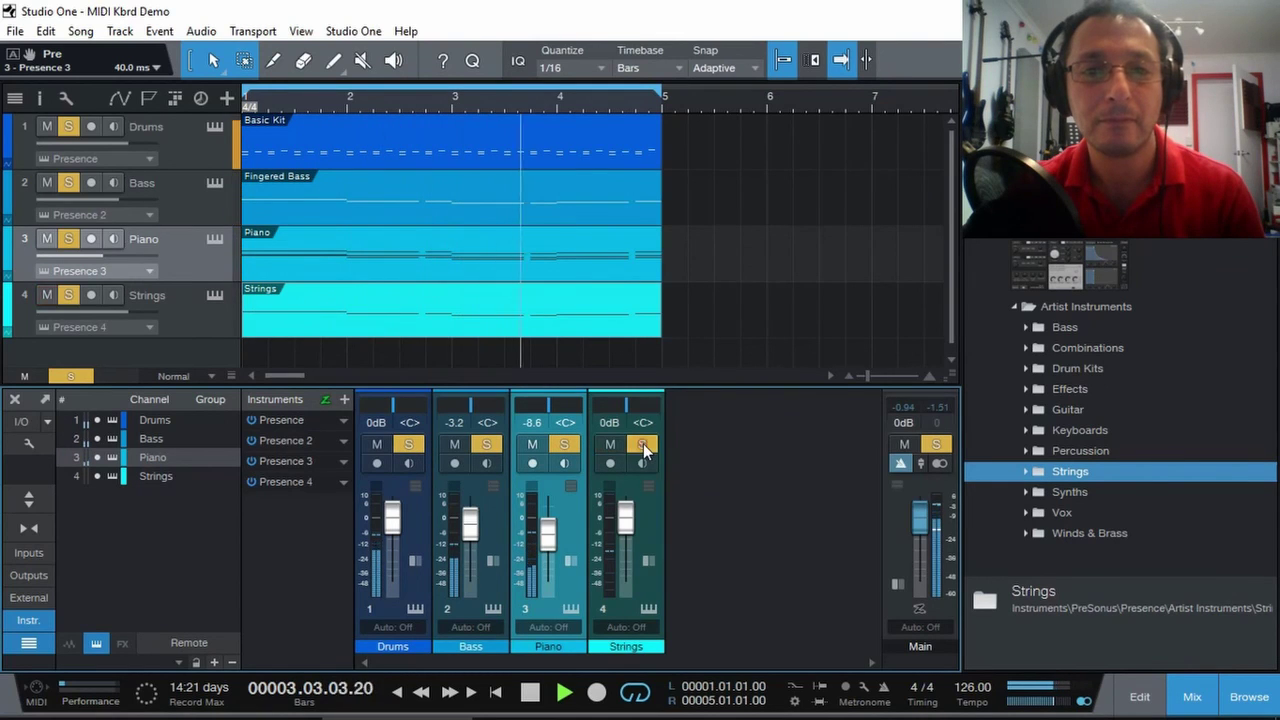
# Unsolo Piano, Bass, Drums and finally Strings so all four tracks play together.
pyautogui.click(563, 444)
pyautogui.click(532, 444)
pyautogui.click(487, 444)
pyautogui.click(454, 444)
pyautogui.click(408, 443)
pyautogui.click(376, 443)
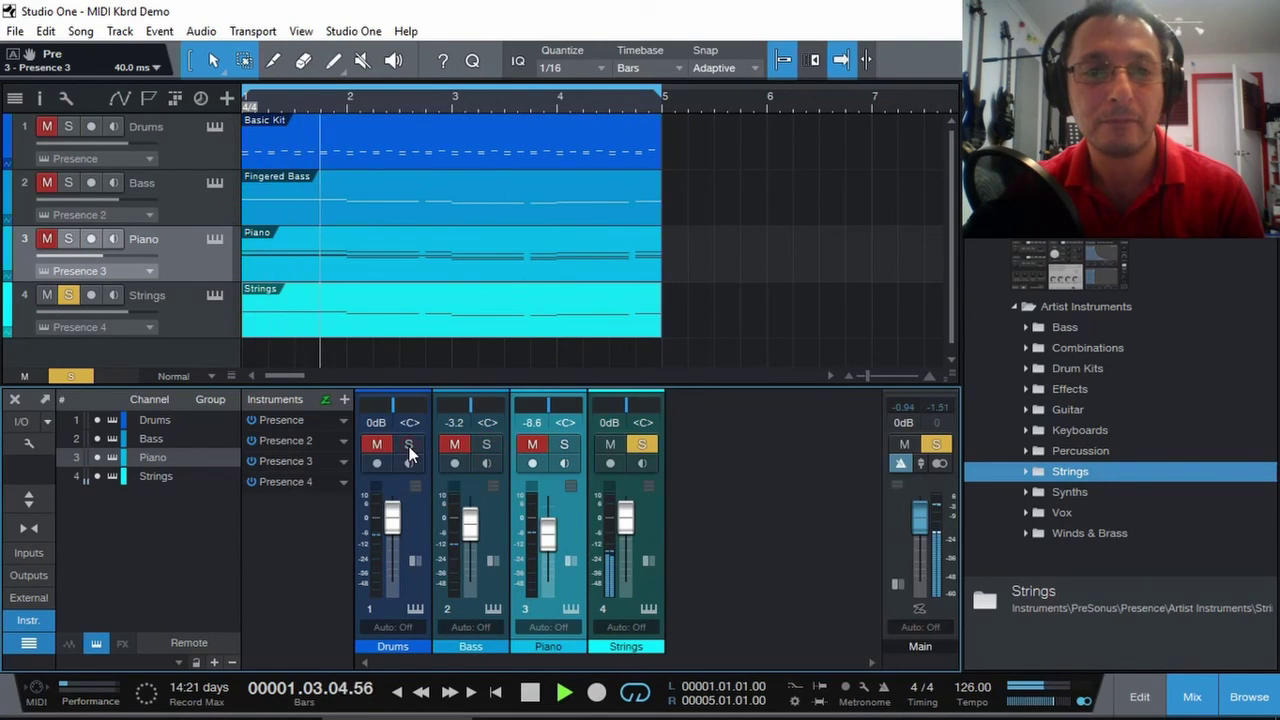
pyautogui.click(640, 444)
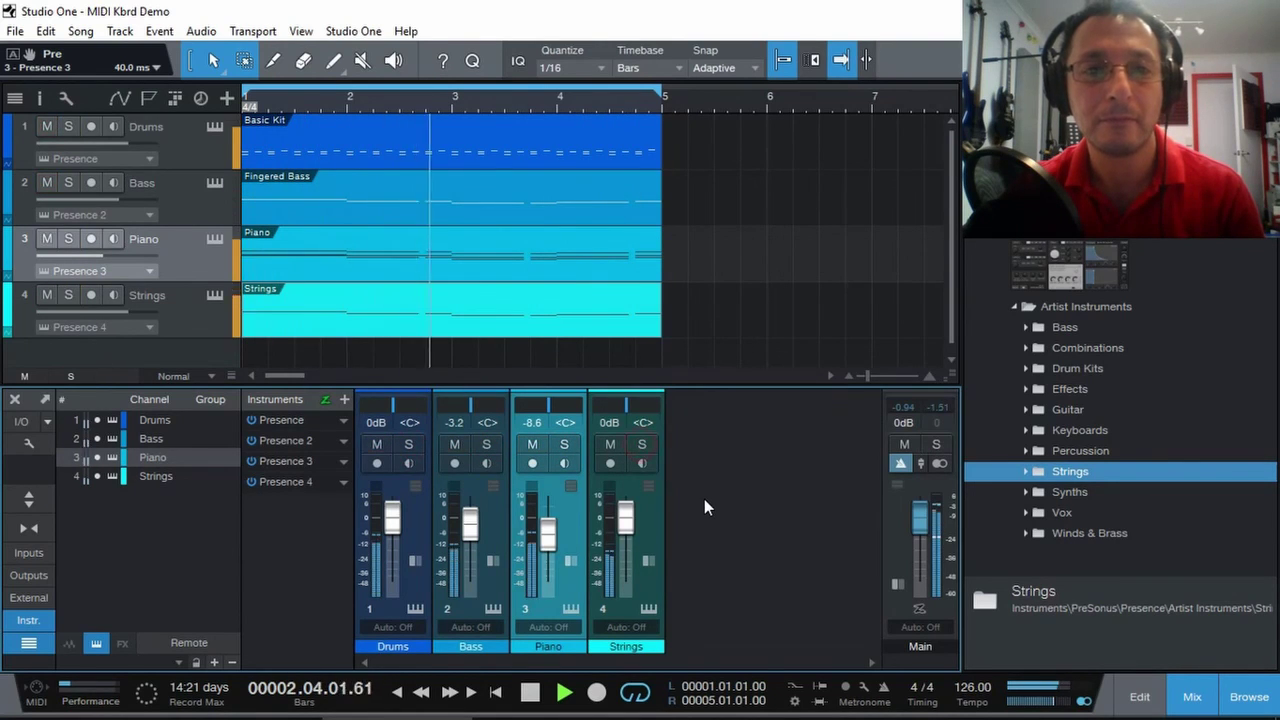